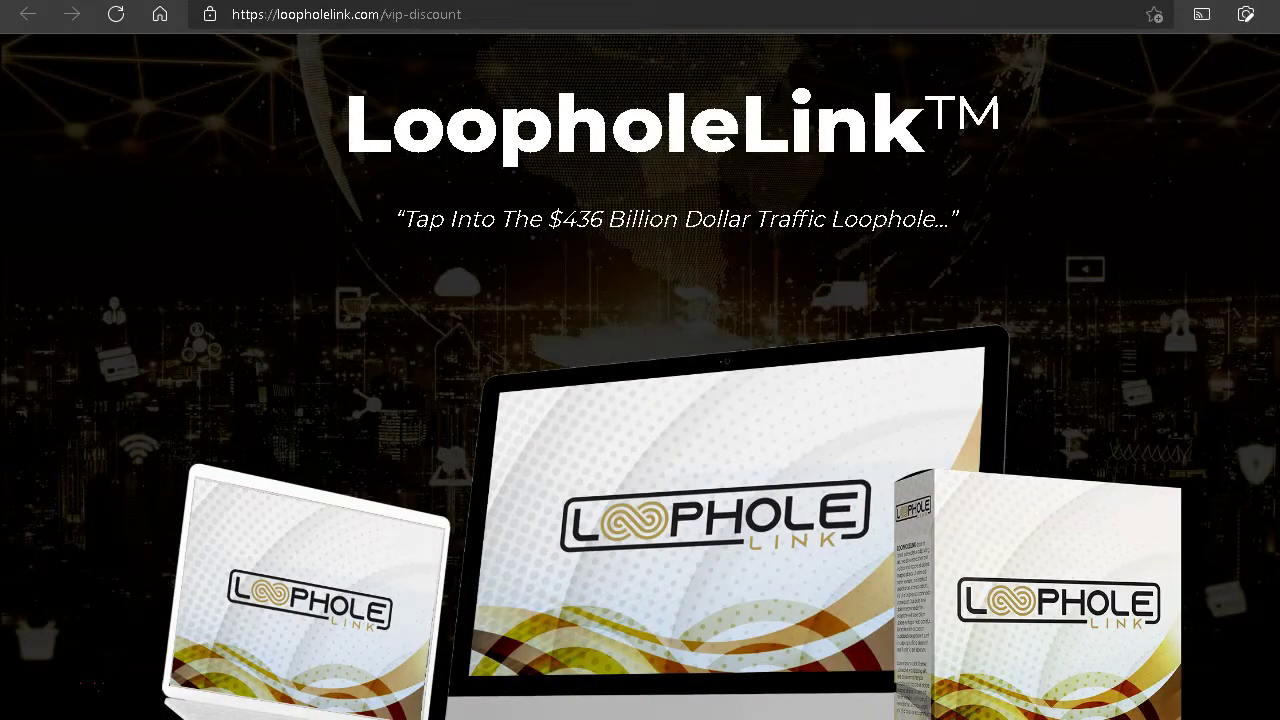
- Scroll down the vip-discount sales page
scroll(640, 376, down, 10)
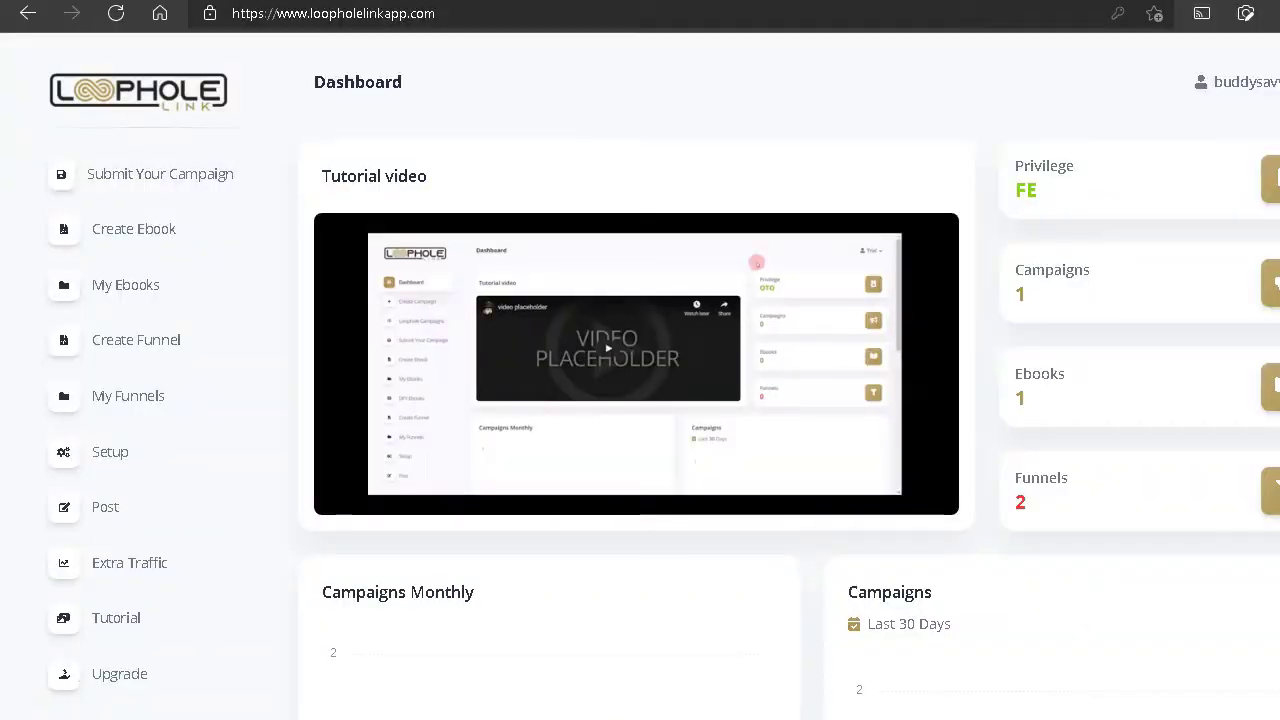
- Review the members-area upgrade (OTO) offers
scroll(640, 380, down, 1)
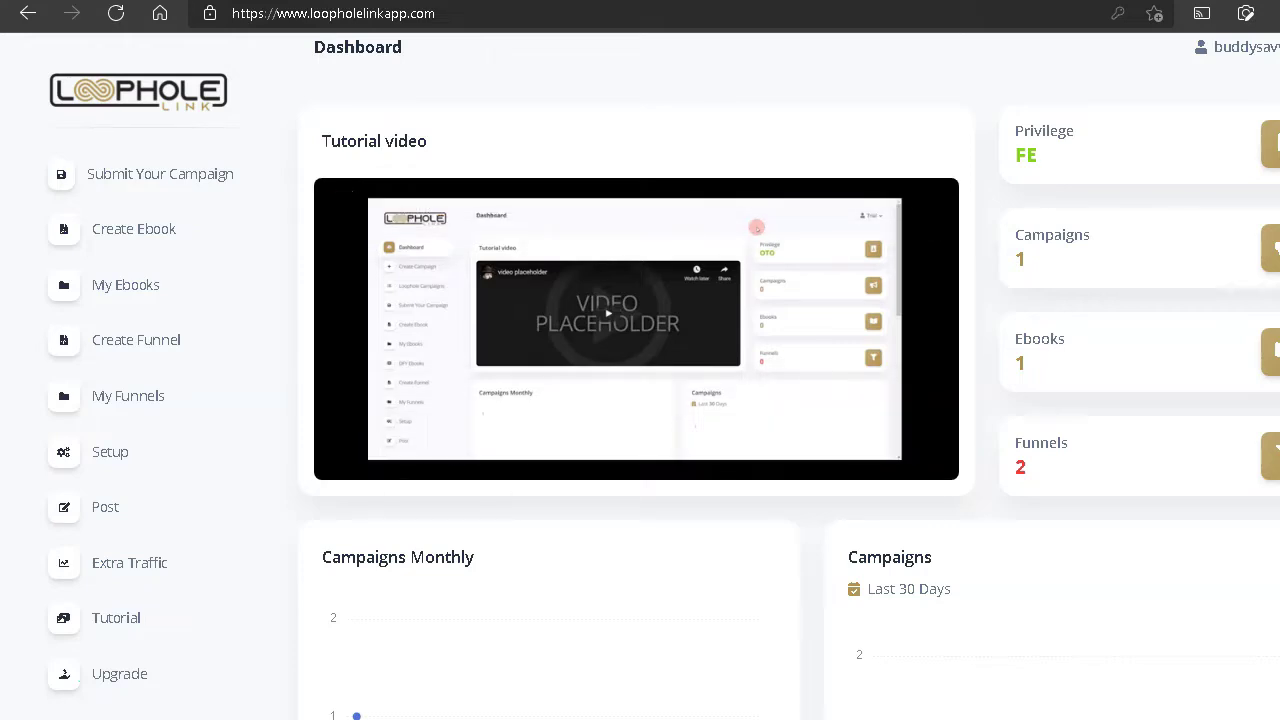
click(600, 1)
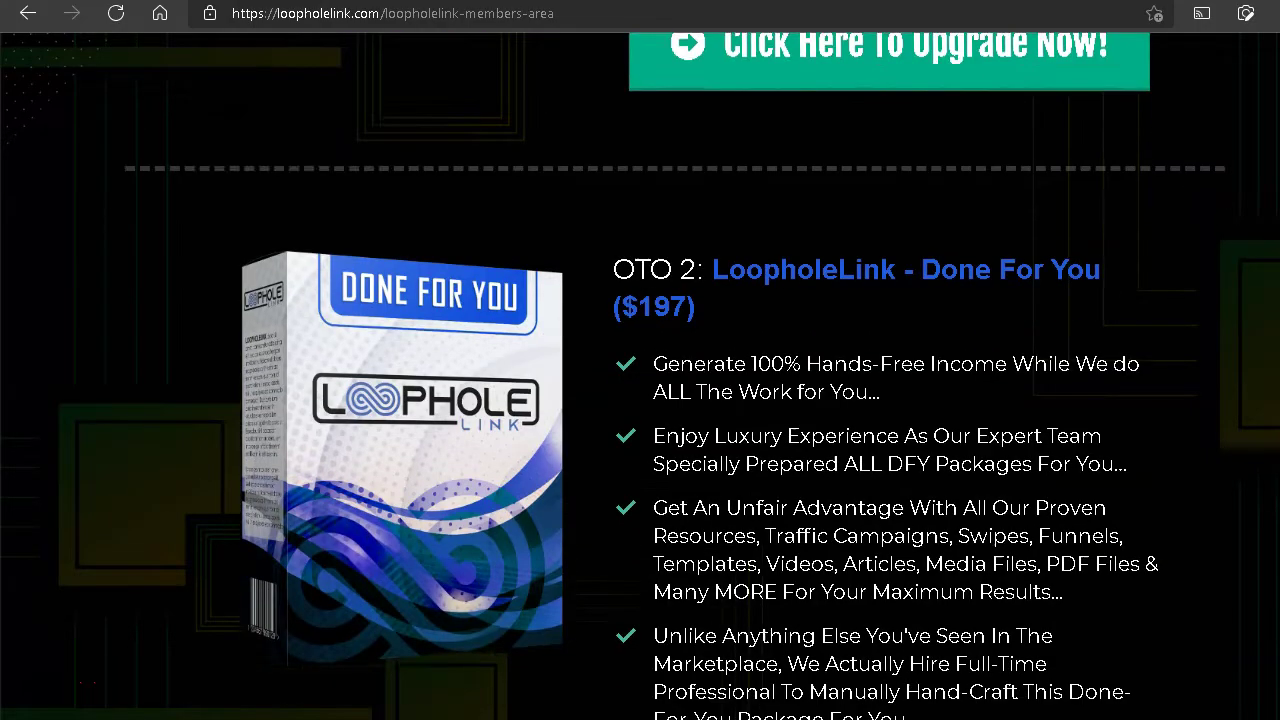
scroll(640, 380, down, 8)
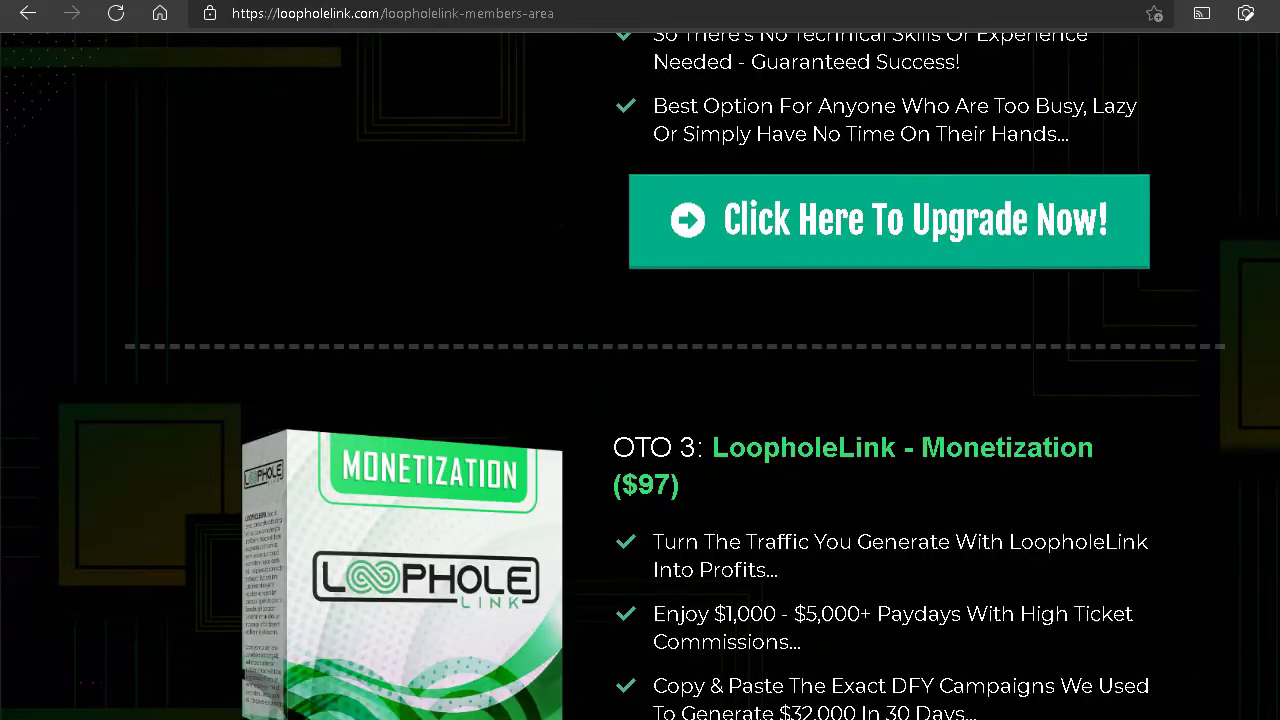
- Go through the WarriorPlus product pages and open LoopholeLink's sales page from the purchase record
key(ctrl+Tab)
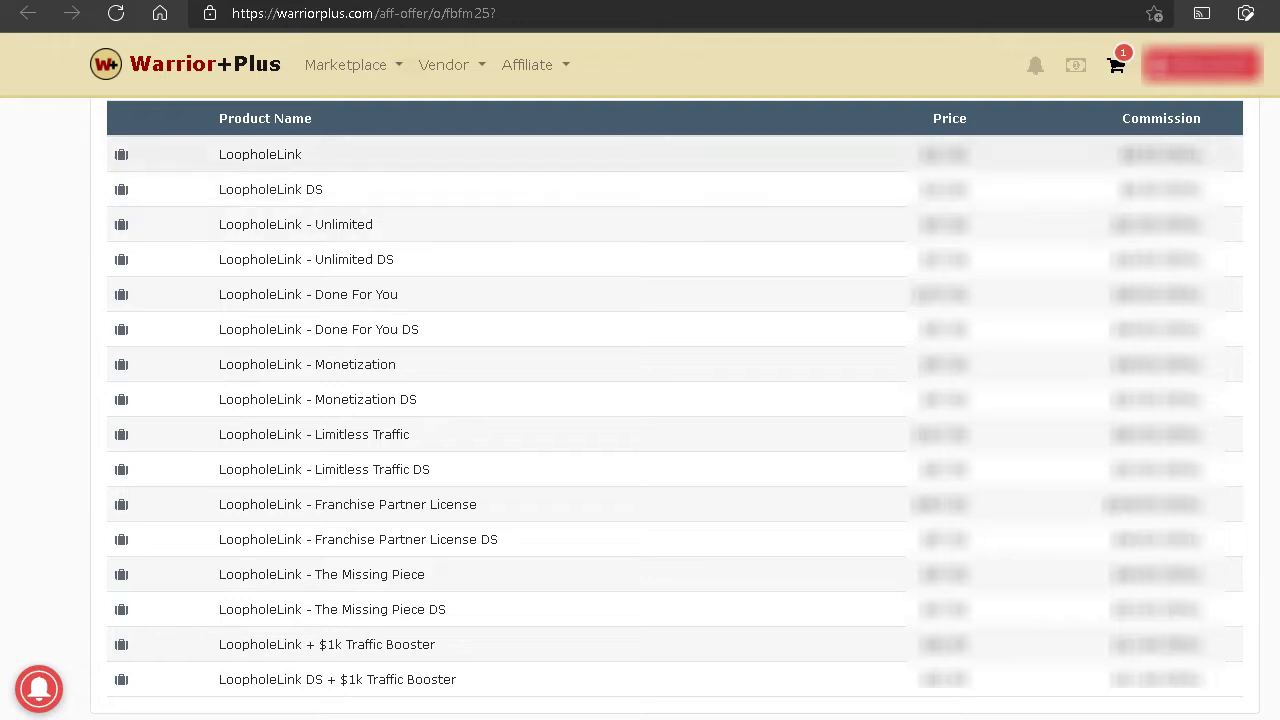
key(ctrl+Tab)
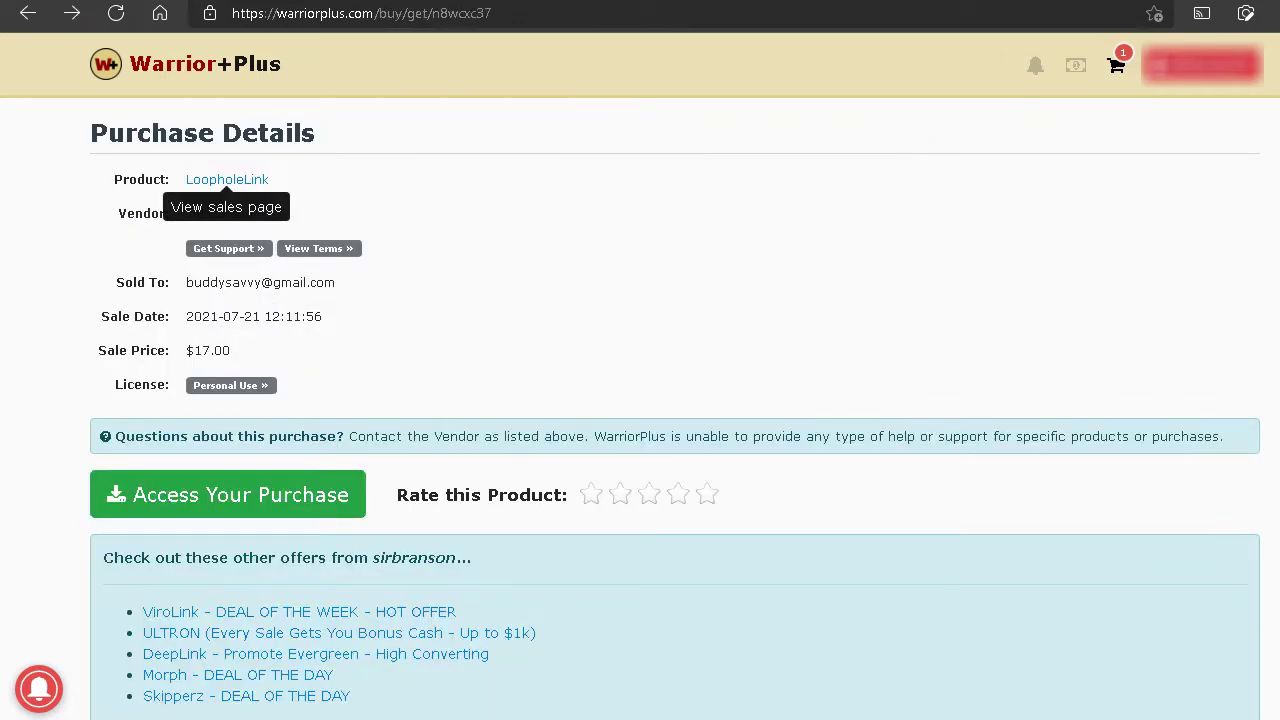
click(227, 179)
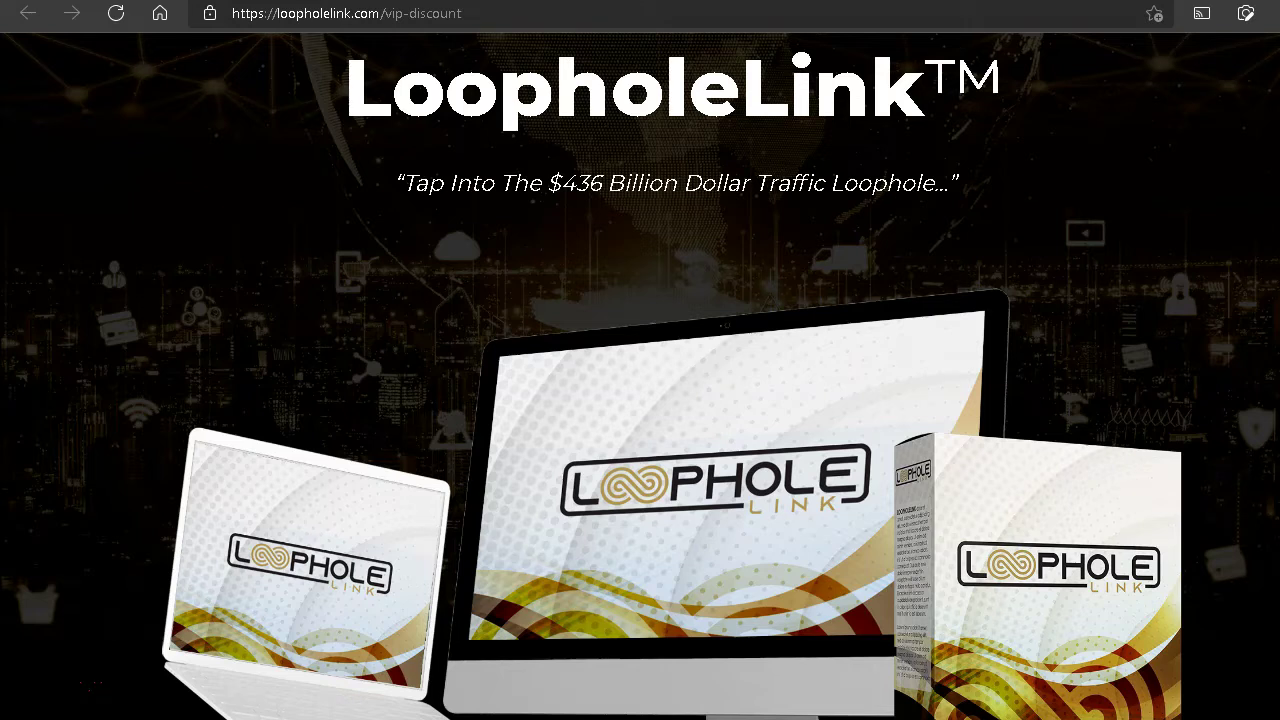
- Scroll past the training-video bonus cards down to the Mastermind Community Group card
scroll(640, 376, down, 4)
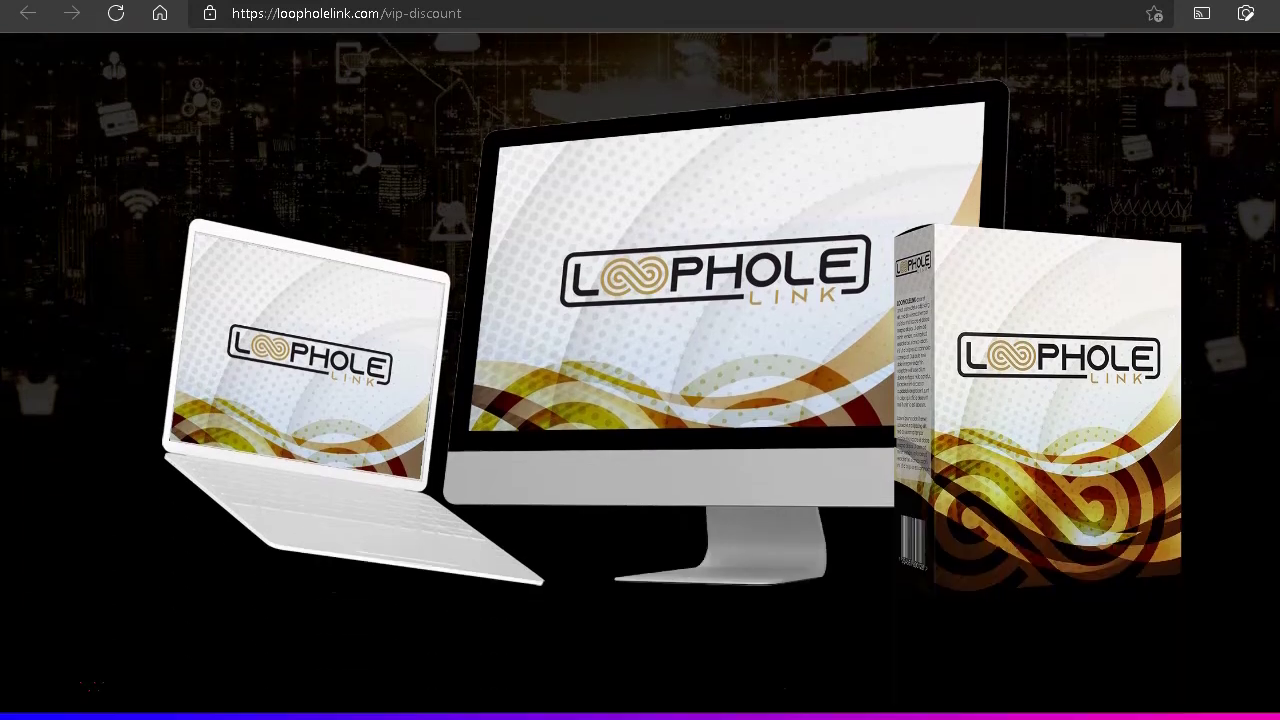
scroll(640, 376, down, 4)
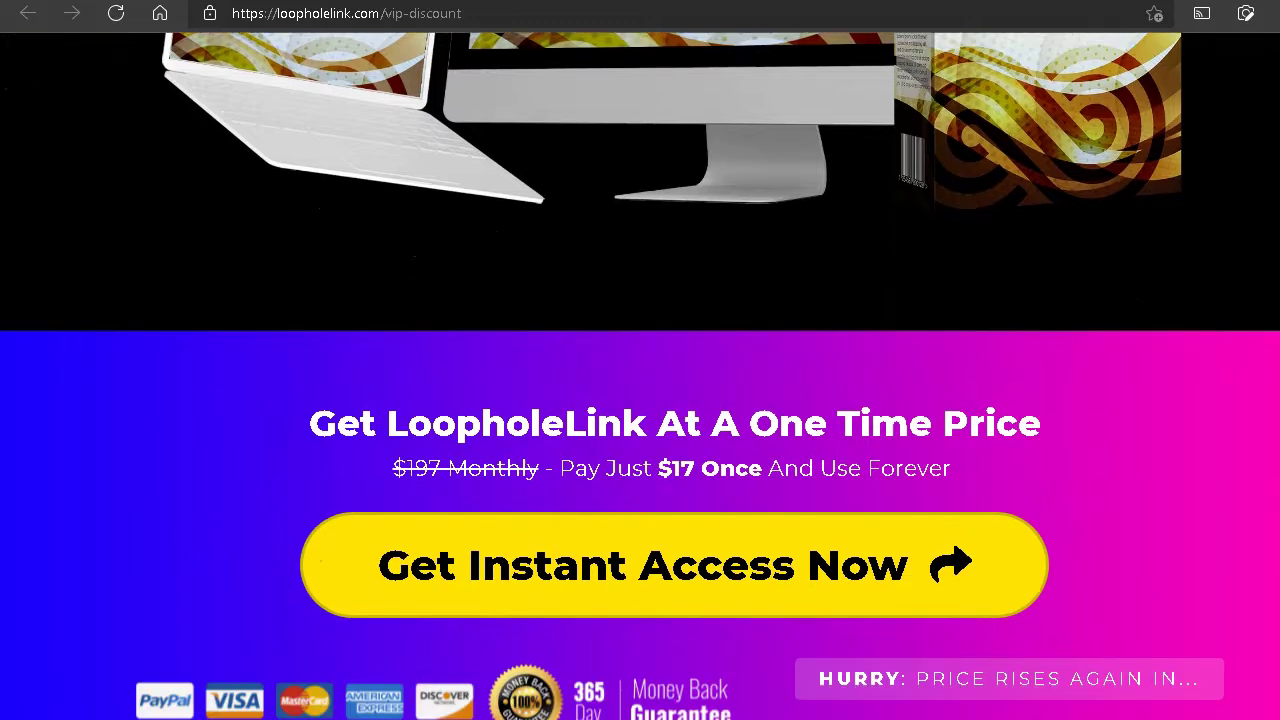
scroll(640, 376, down, 5)
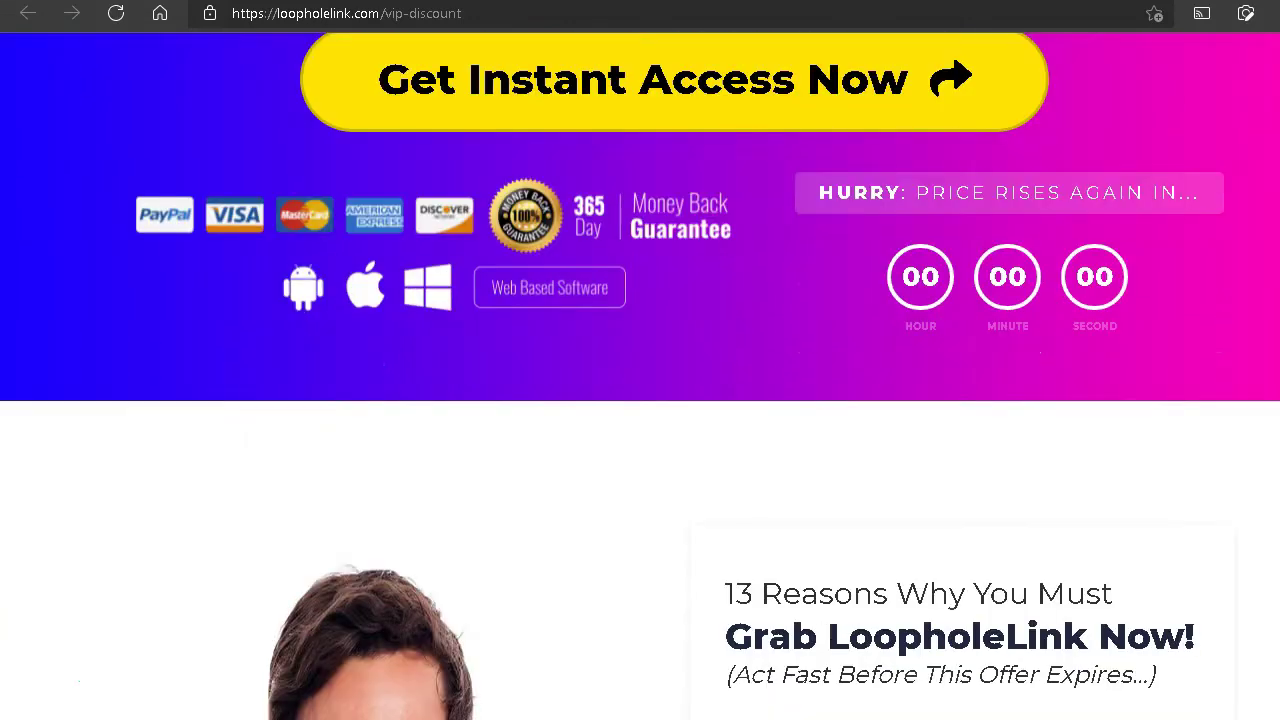
scroll(640, 376, down, 4)
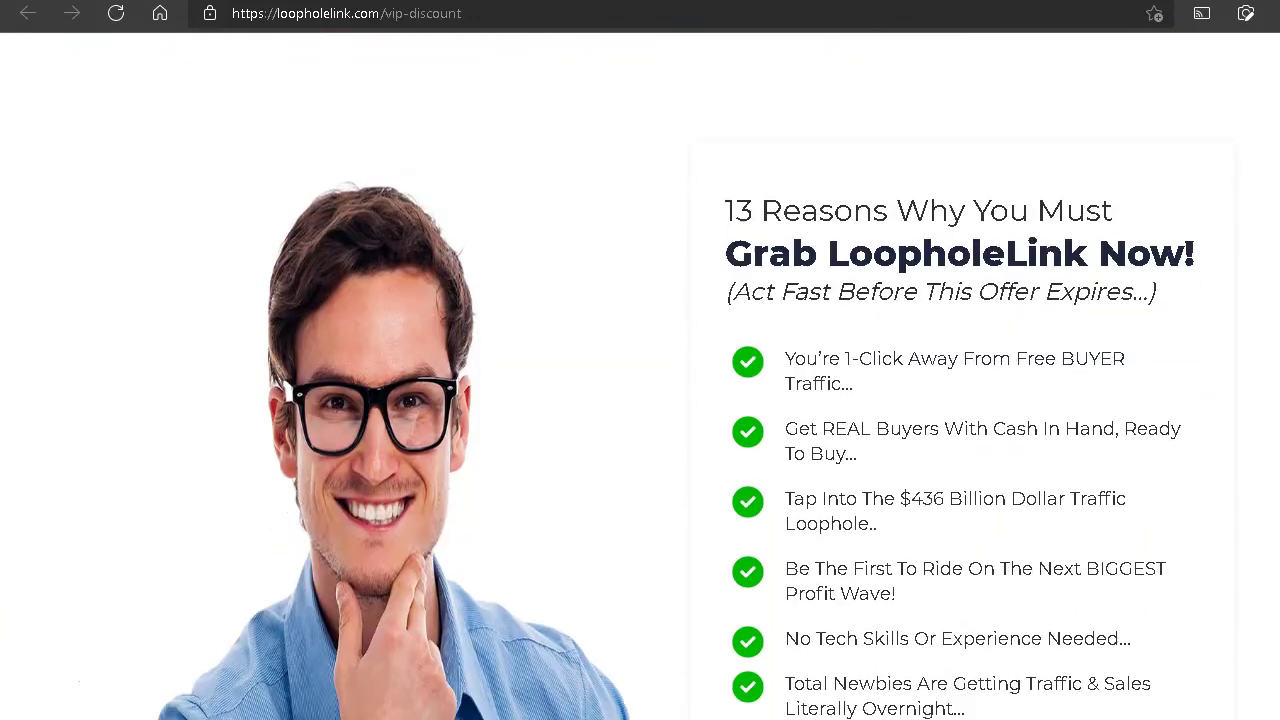
scroll(640, 376, down, 8)
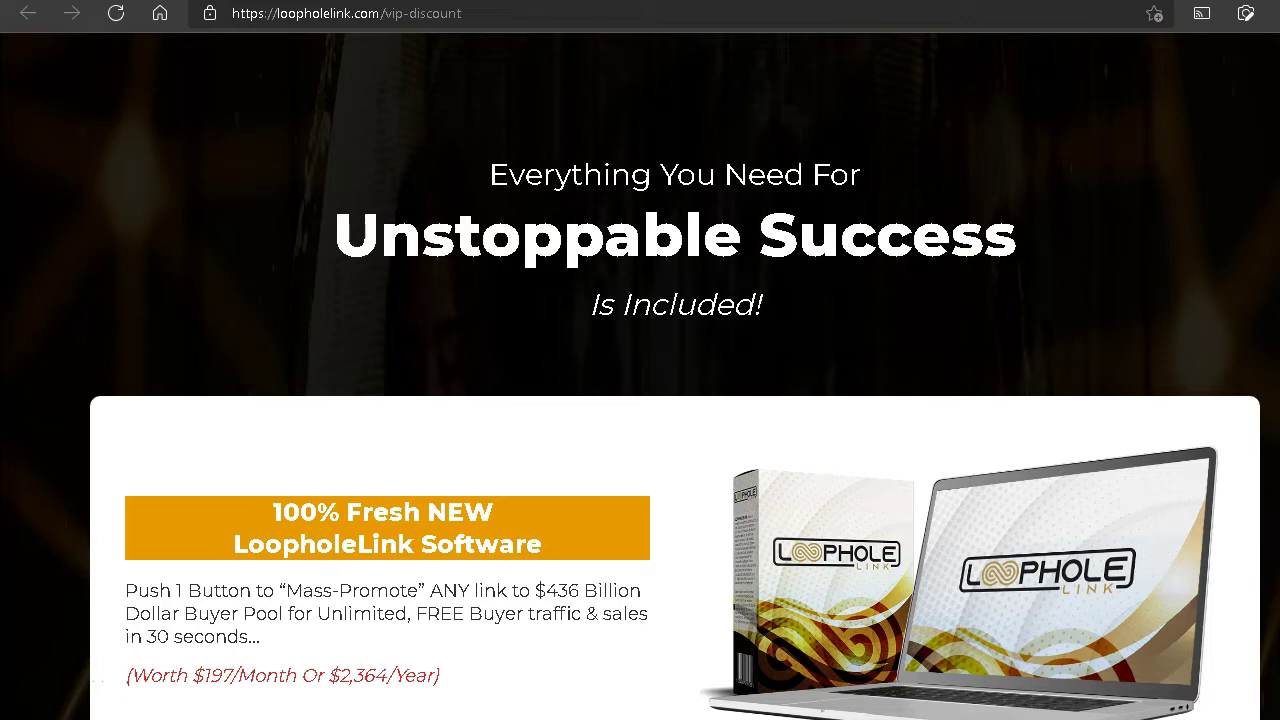
scroll(640, 376, down, 3)
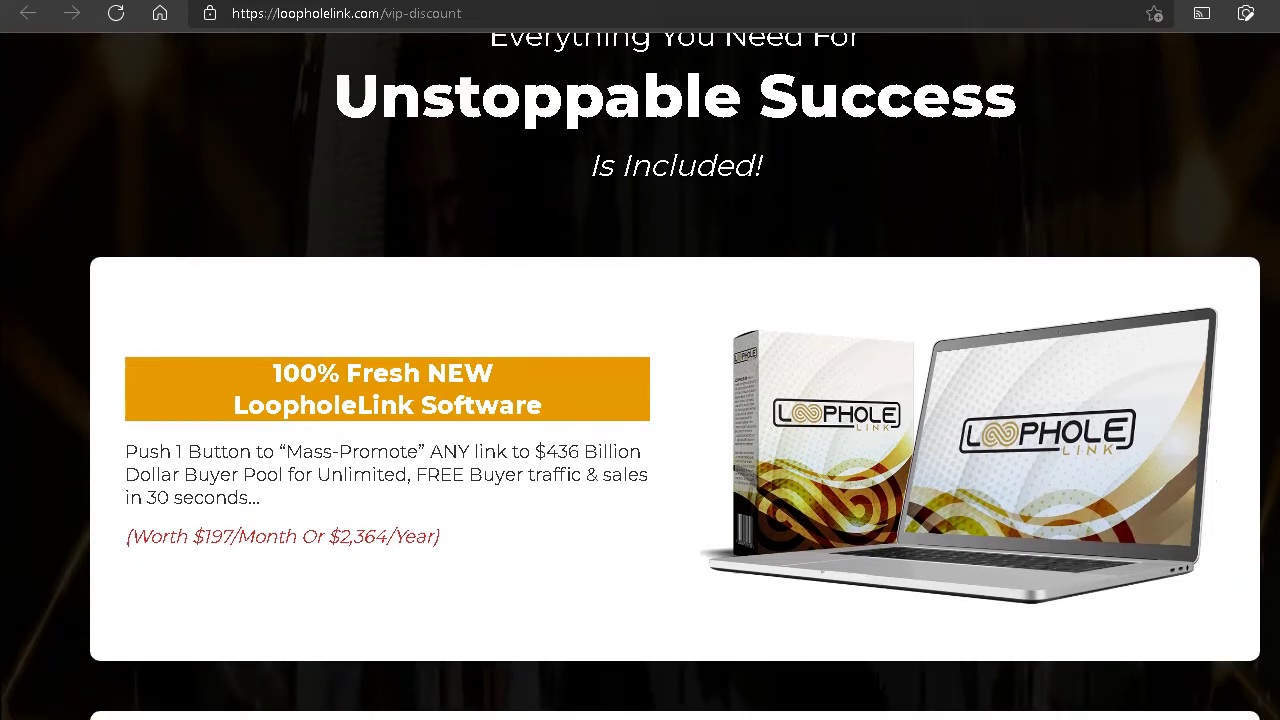
scroll(640, 376, down, 3)
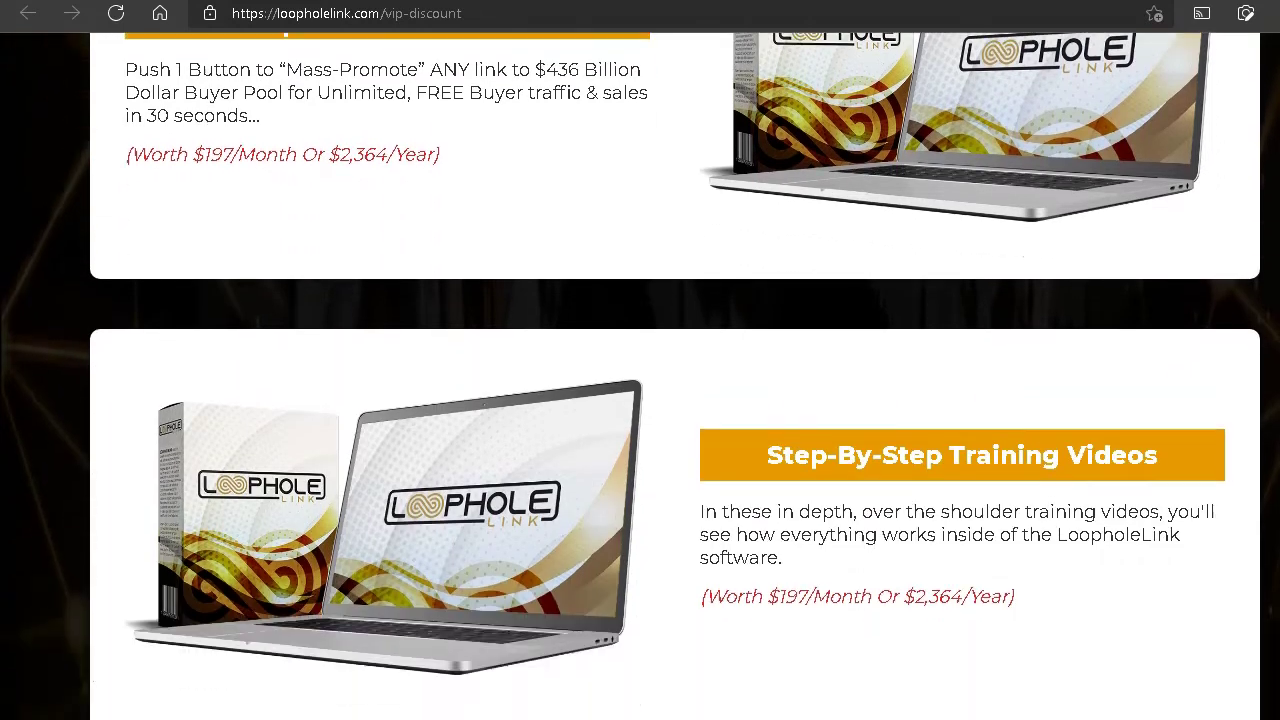
scroll(640, 376, down, 2)
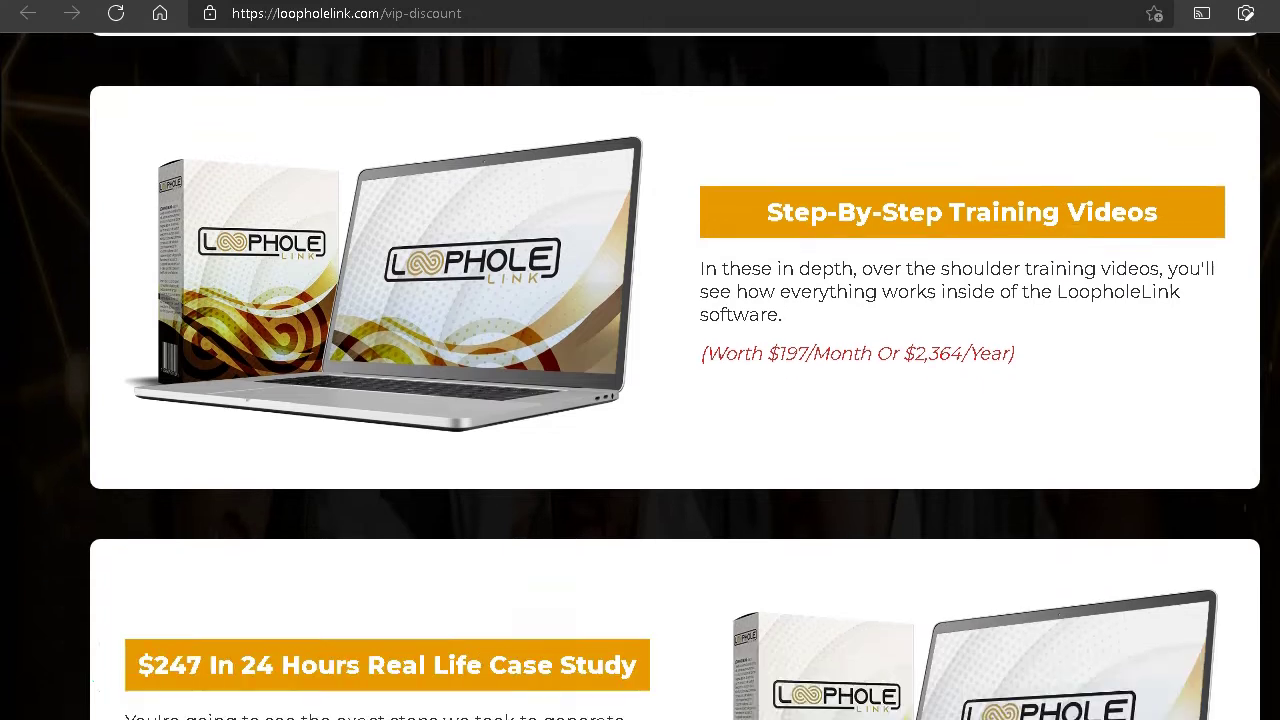
scroll(640, 376, down, 2)
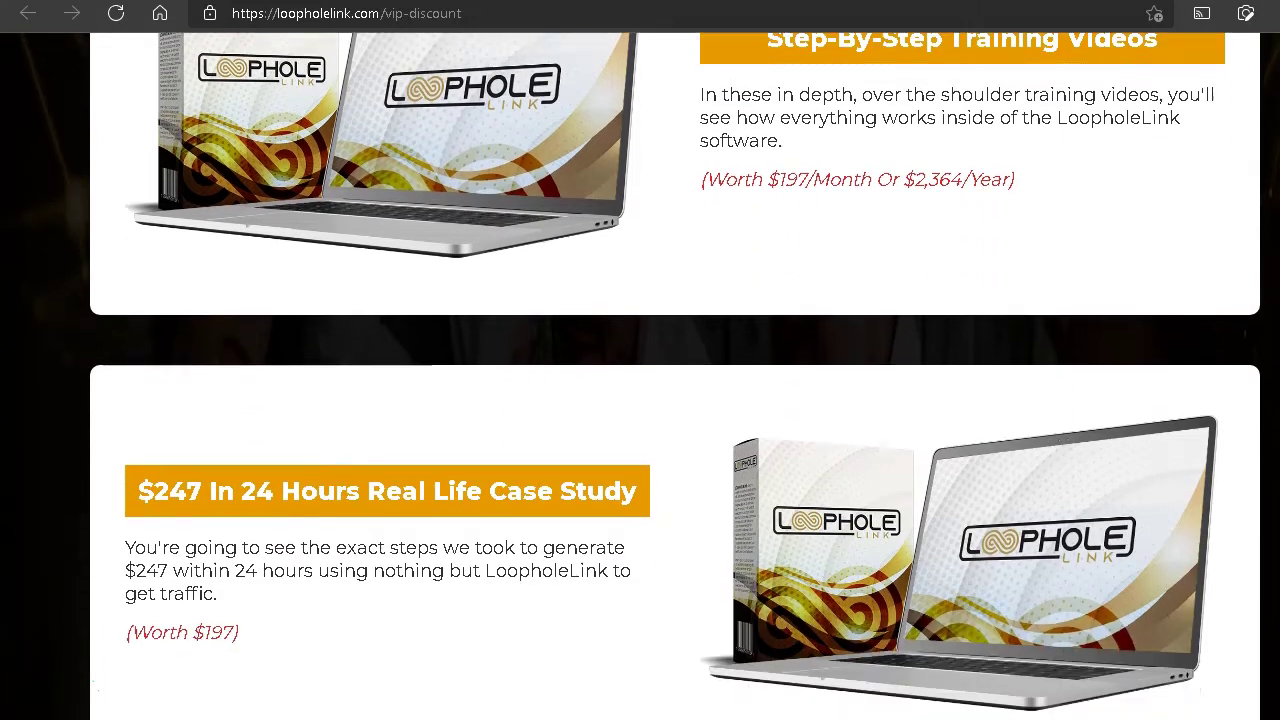
scroll(640, 376, down, 3)
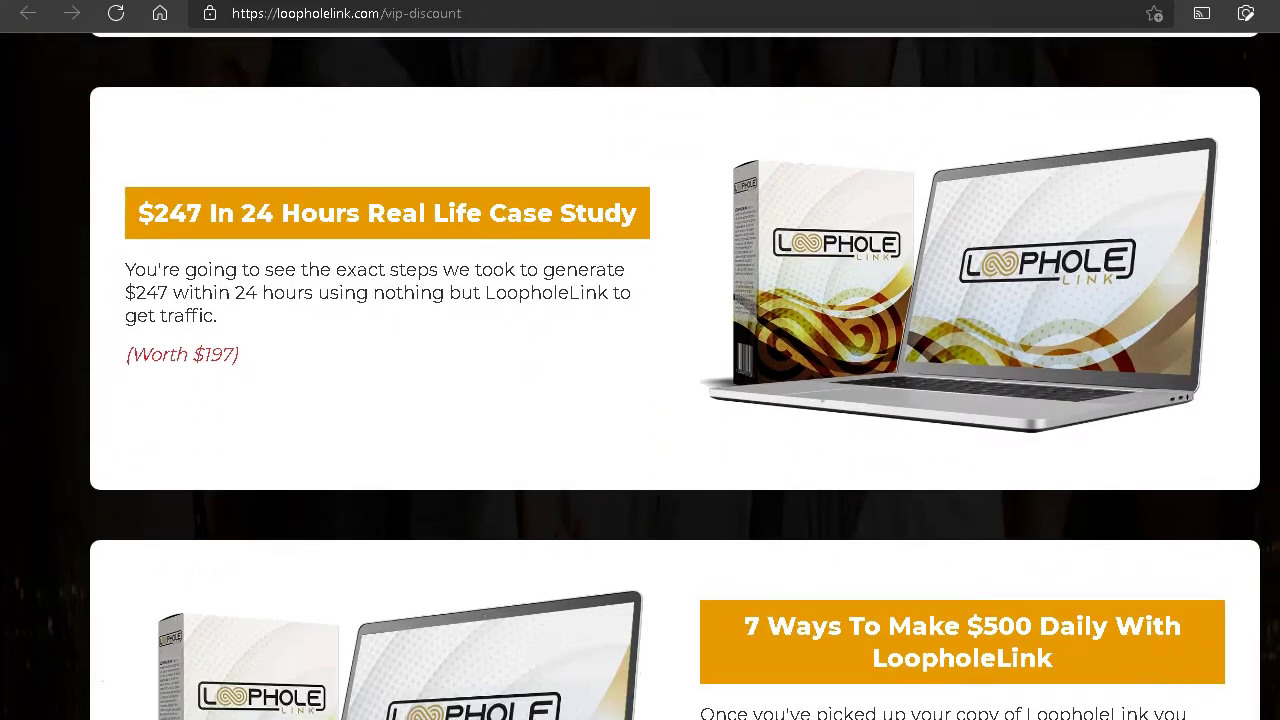
scroll(640, 376, down, 4)
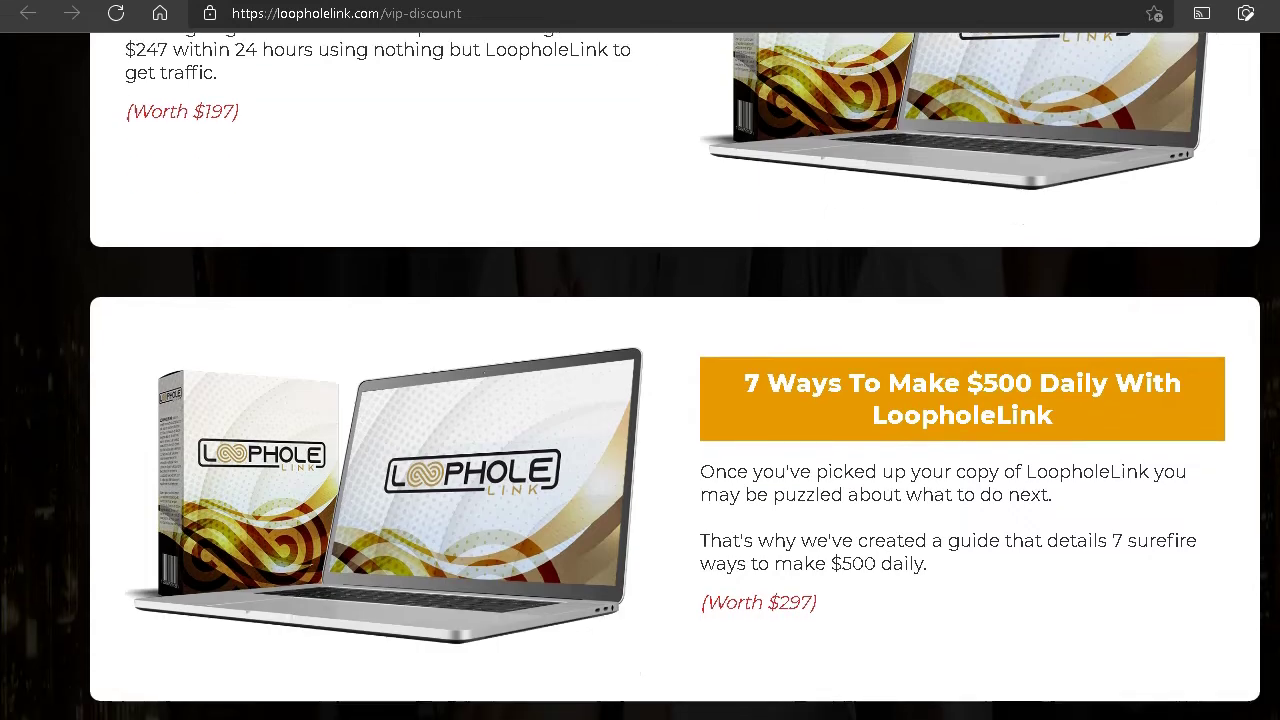
scroll(640, 376, down, 4)
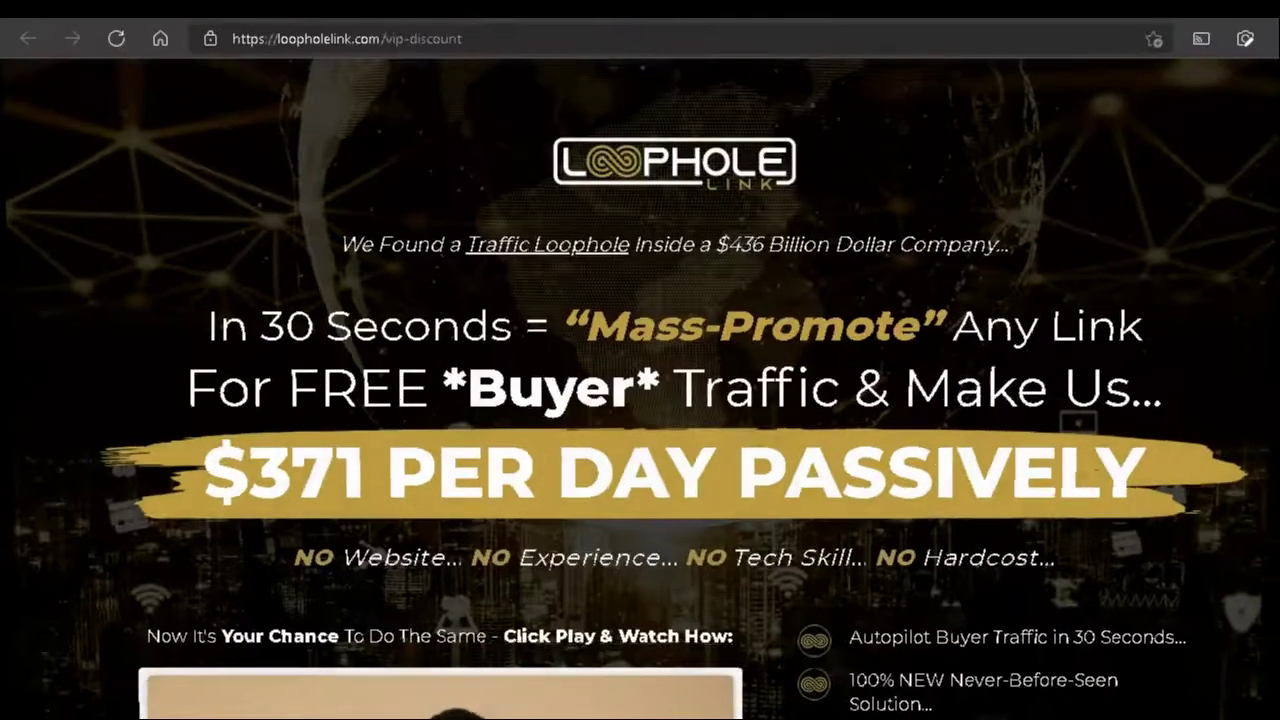
- Scroll through the sales page's weekly earnings proof screenshots
scroll(640, 376, down, 4)
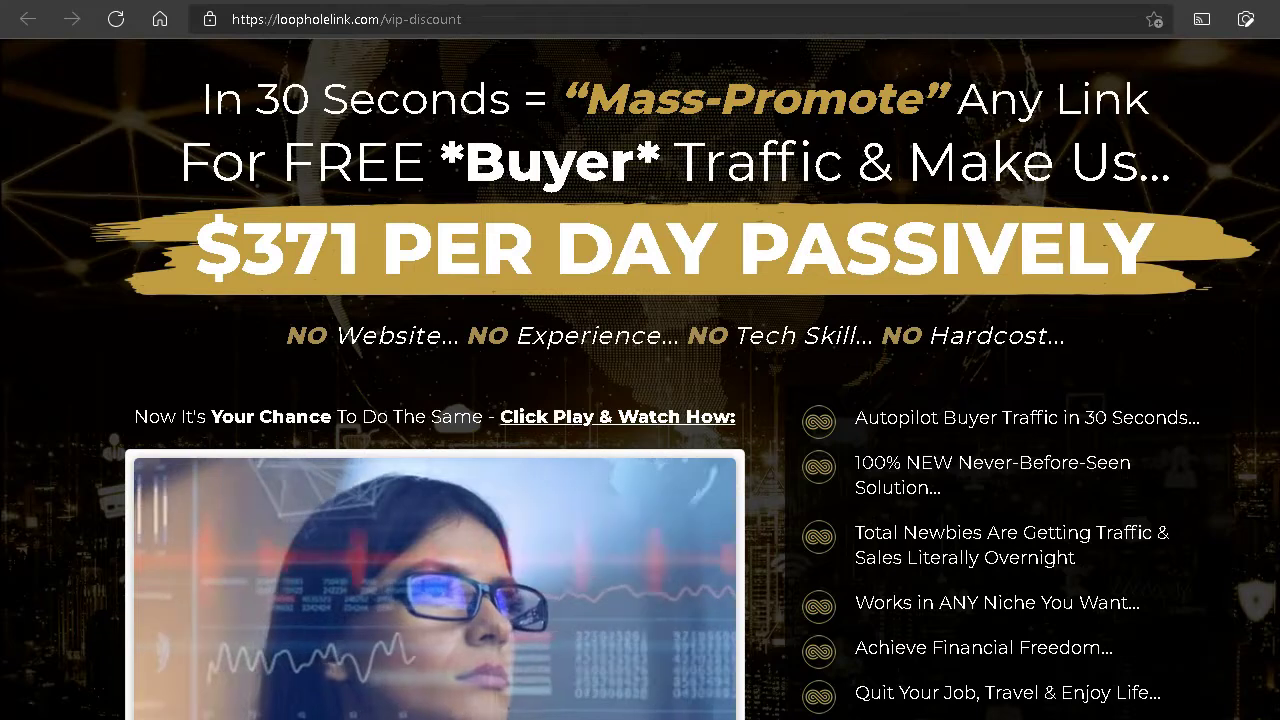
scroll(640, 376, down, 3)
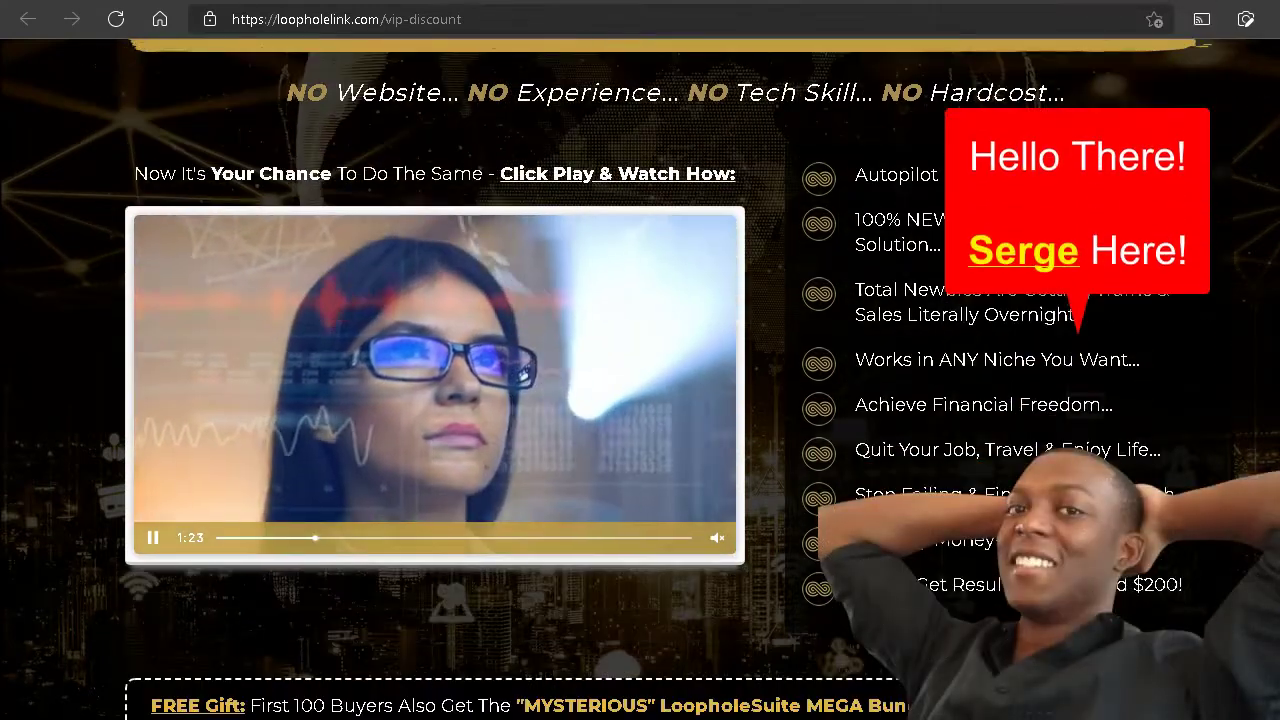
scroll(640, 376, down, 4)
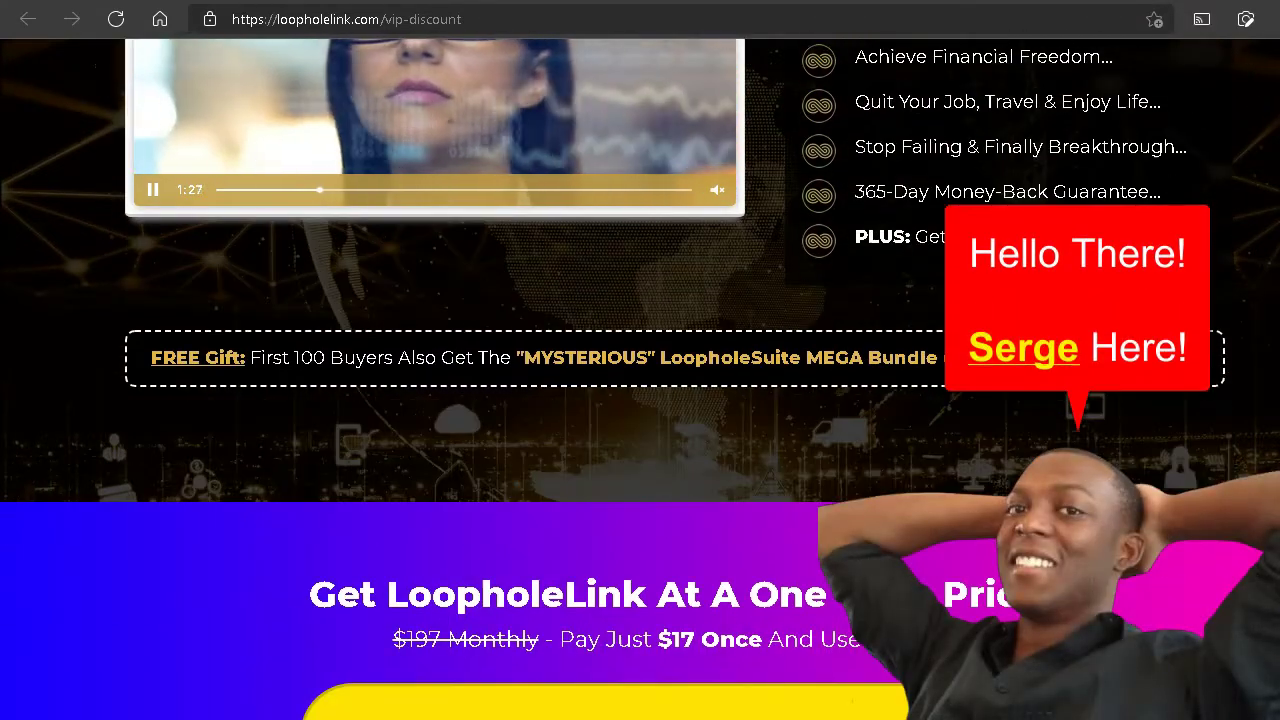
scroll(640, 376, down, 2)
scroll(640, 376, down, 3)
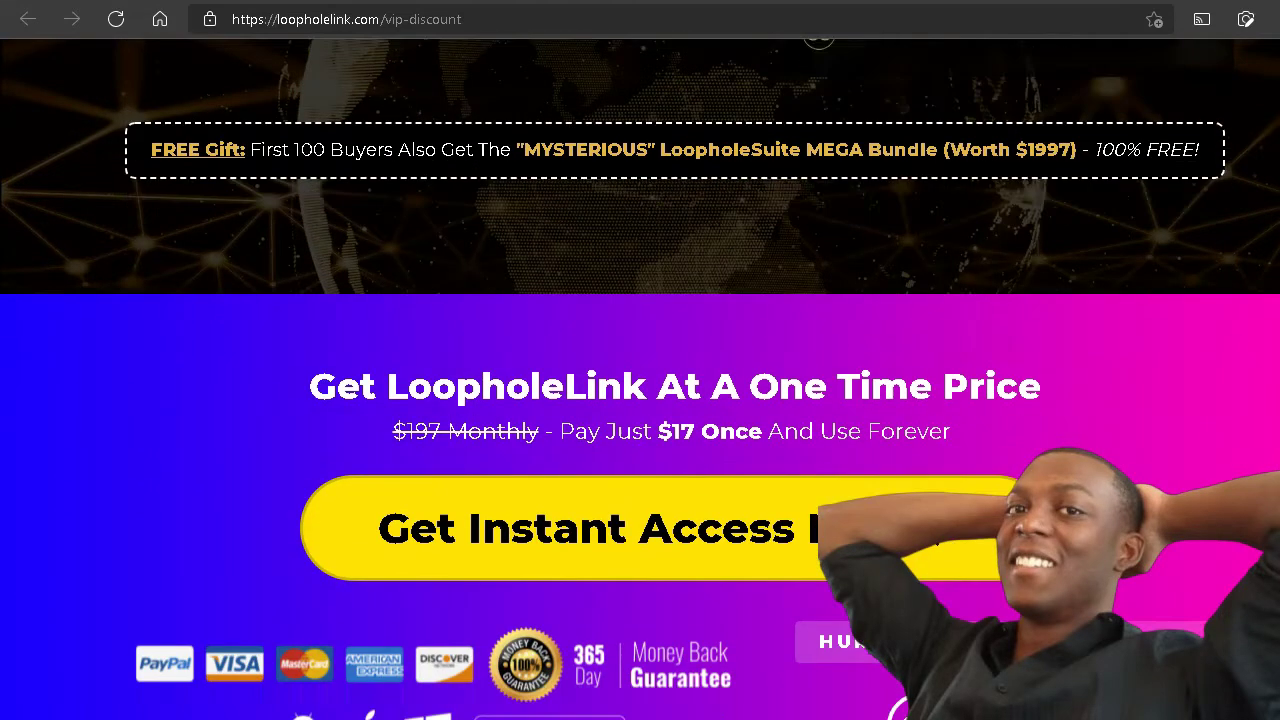
scroll(640, 376, down, 5)
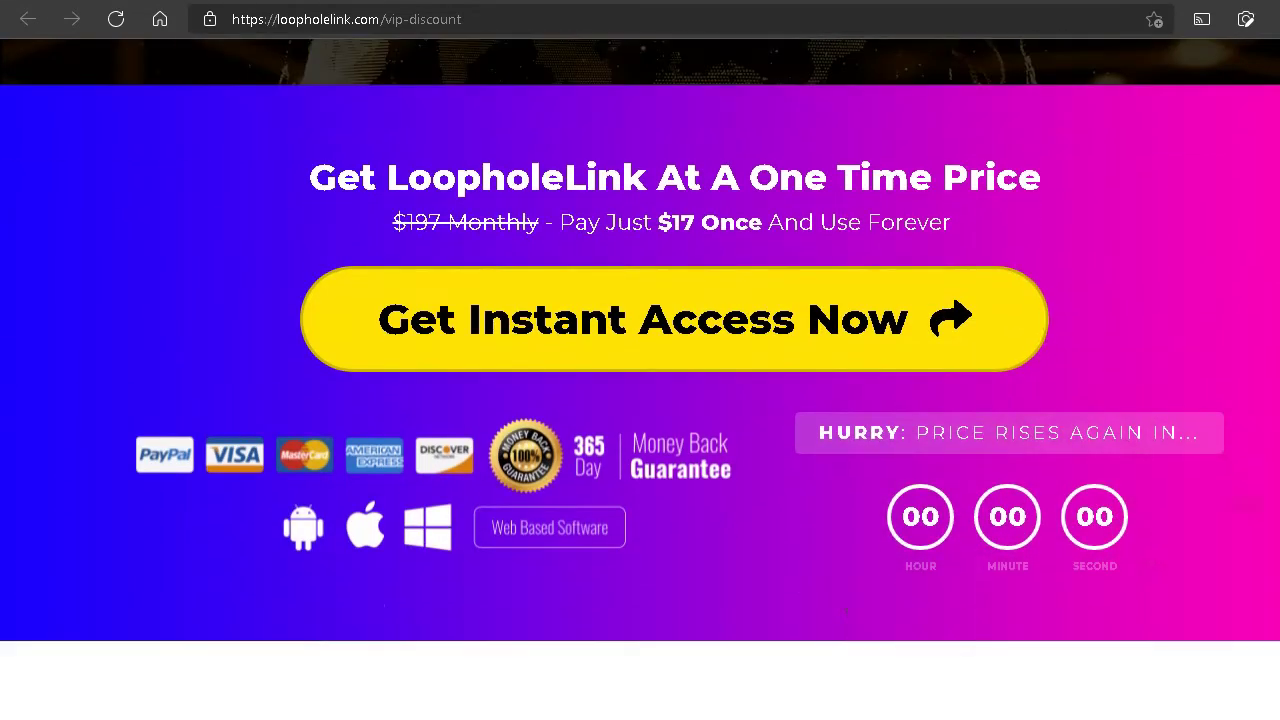
scroll(640, 376, down, 5)
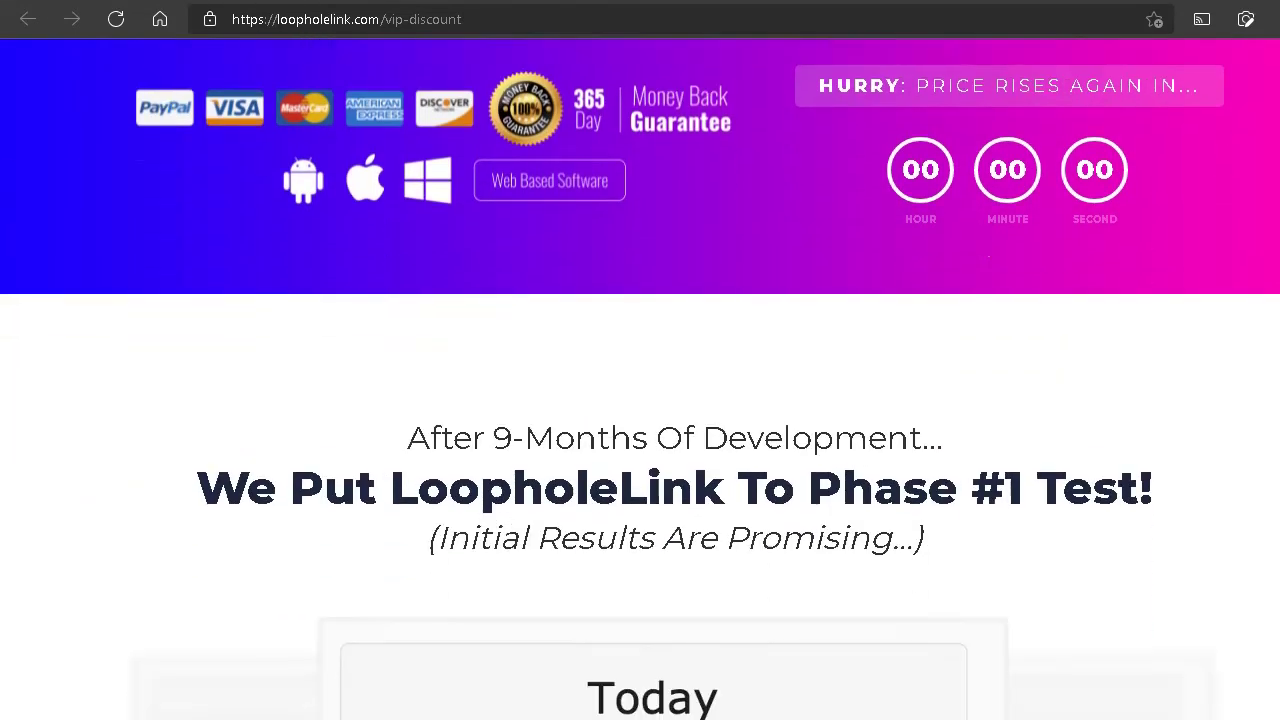
scroll(640, 376, down, 3)
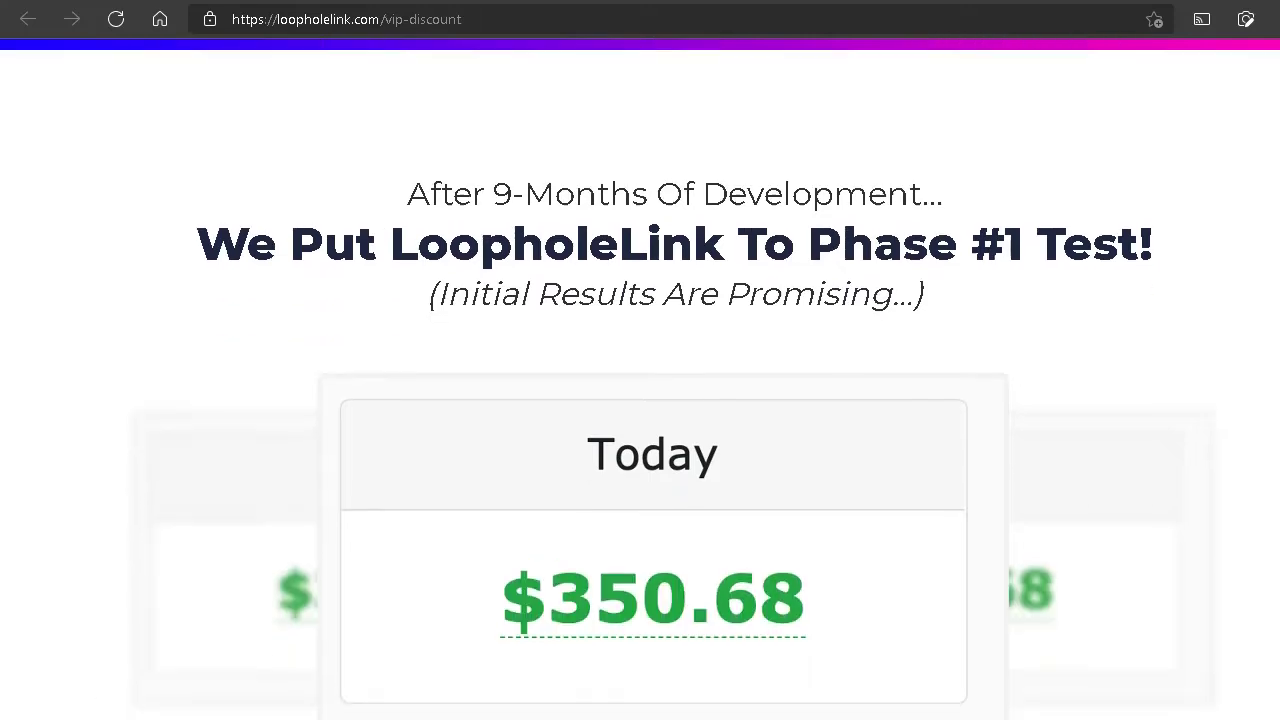
scroll(640, 376, down, 6)
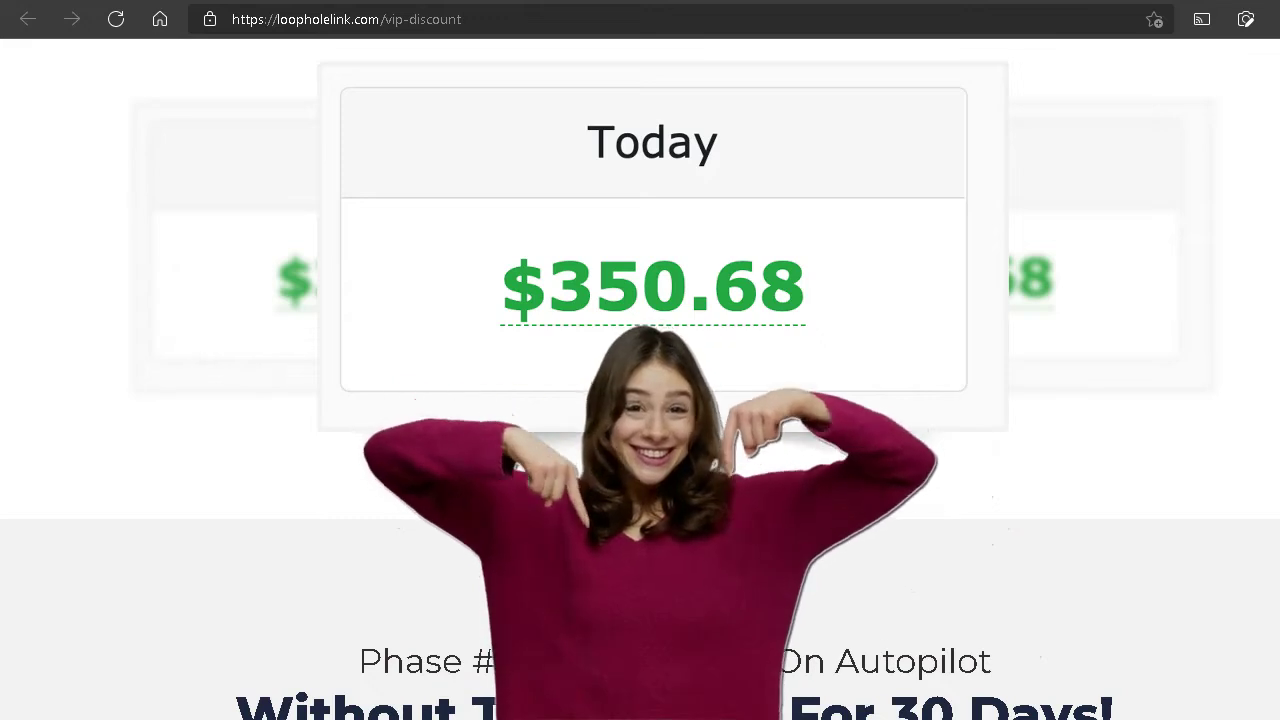
scroll(640, 376, down, 4)
scroll(640, 376, down, 5)
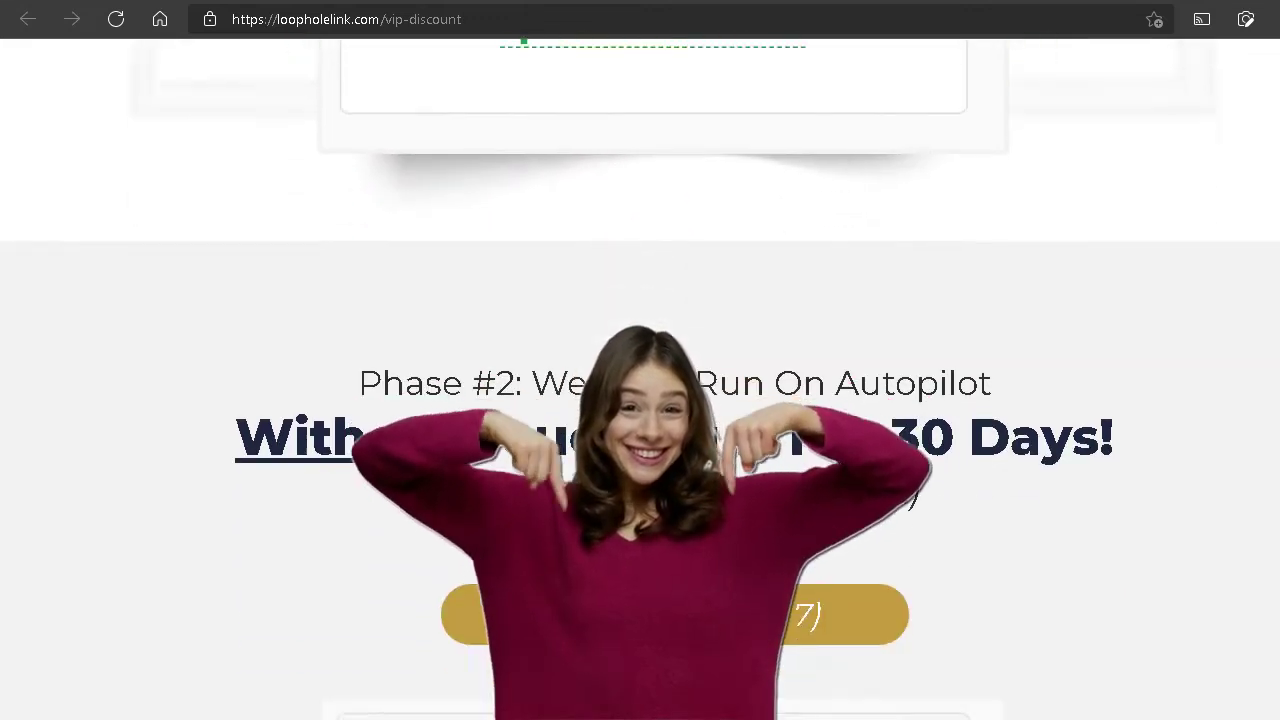
scroll(640, 376, down, 7)
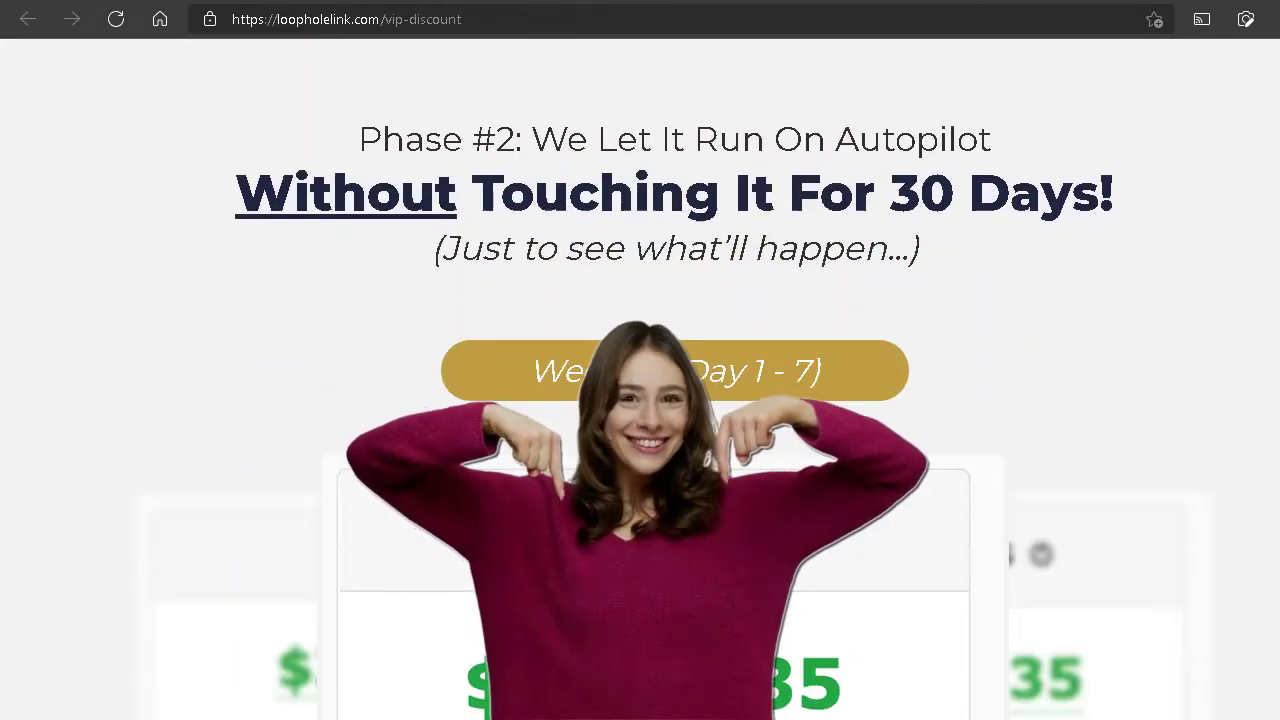
scroll(640, 376, down, 1)
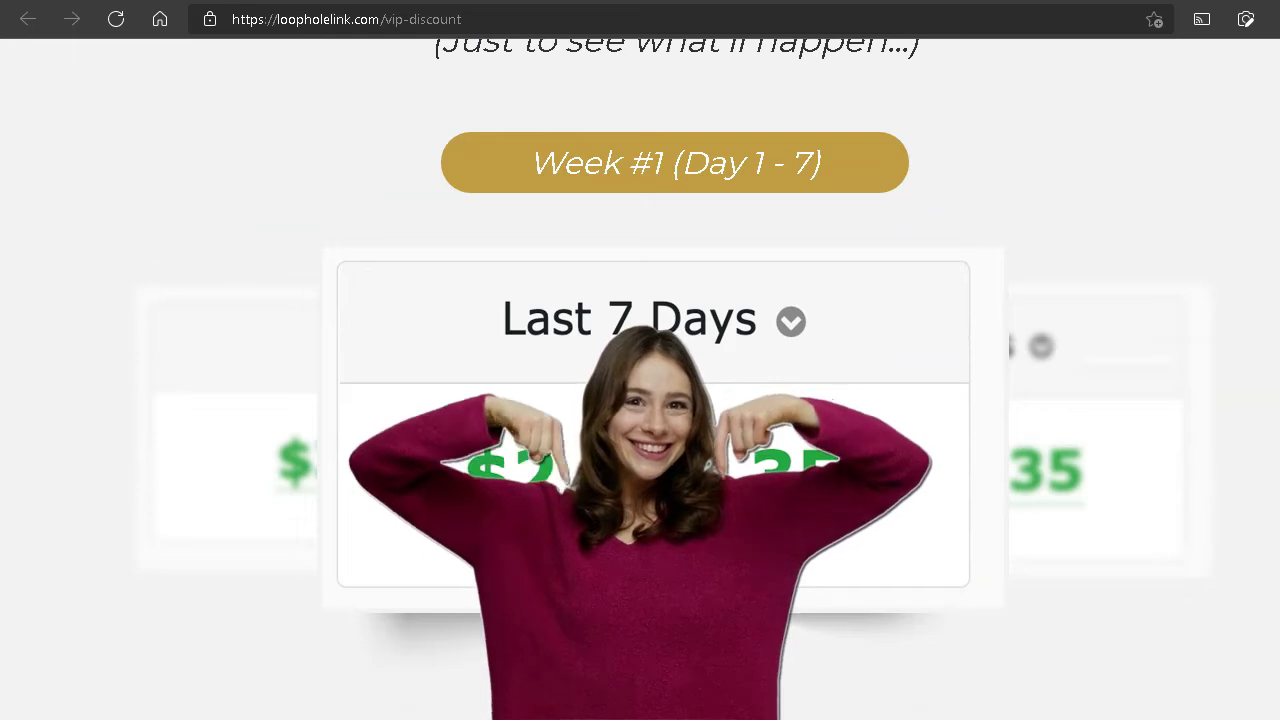
scroll(640, 376, down, 5)
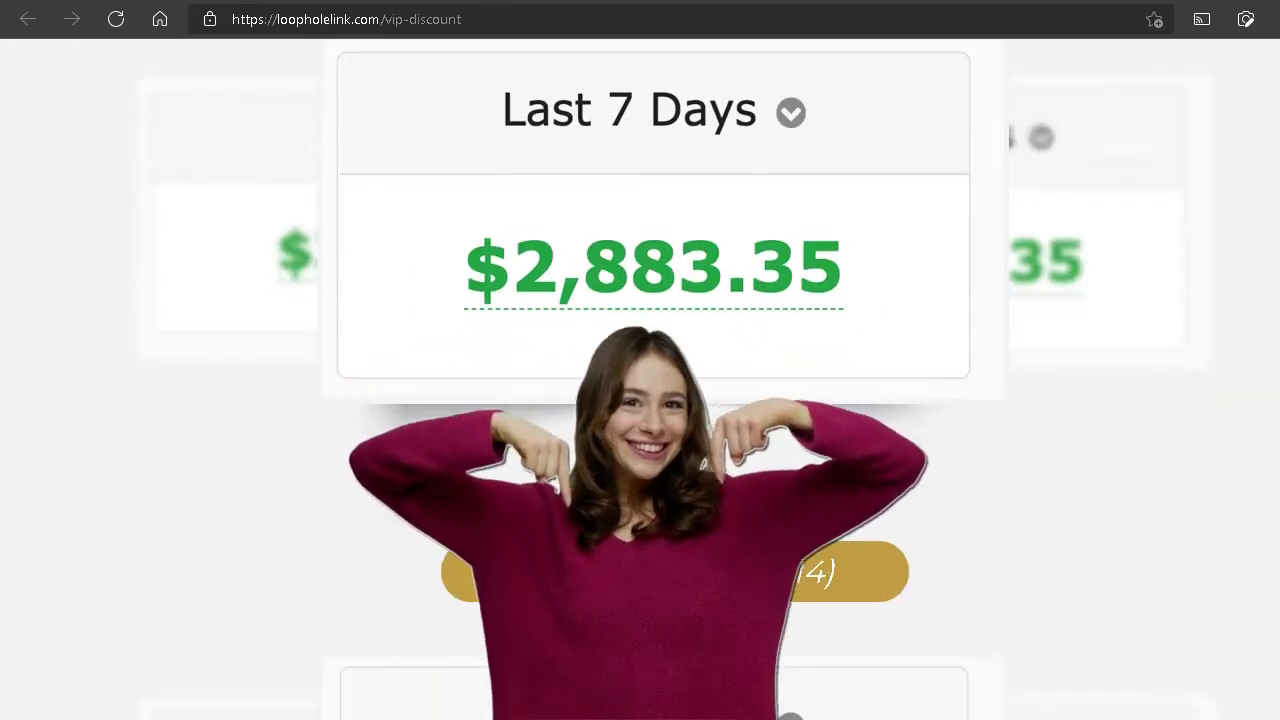
scroll(640, 376, down, 4)
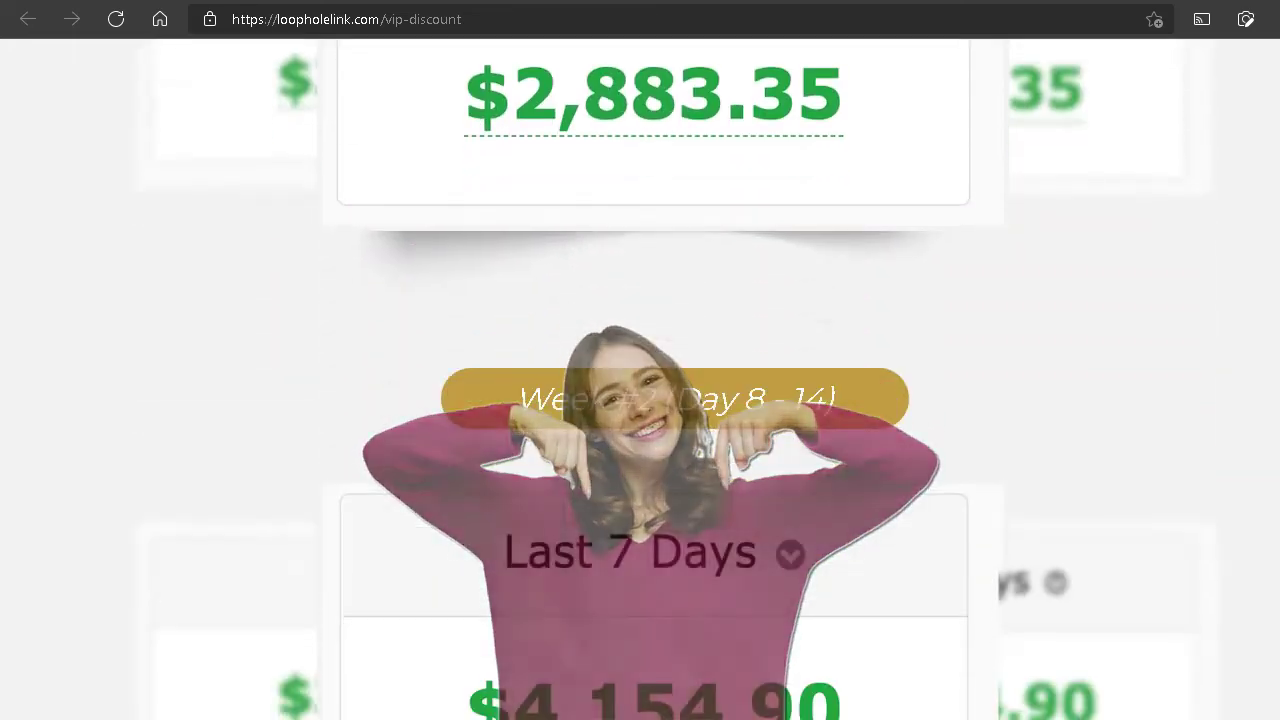
scroll(640, 376, down, 5)
scroll(640, 376, down, 3)
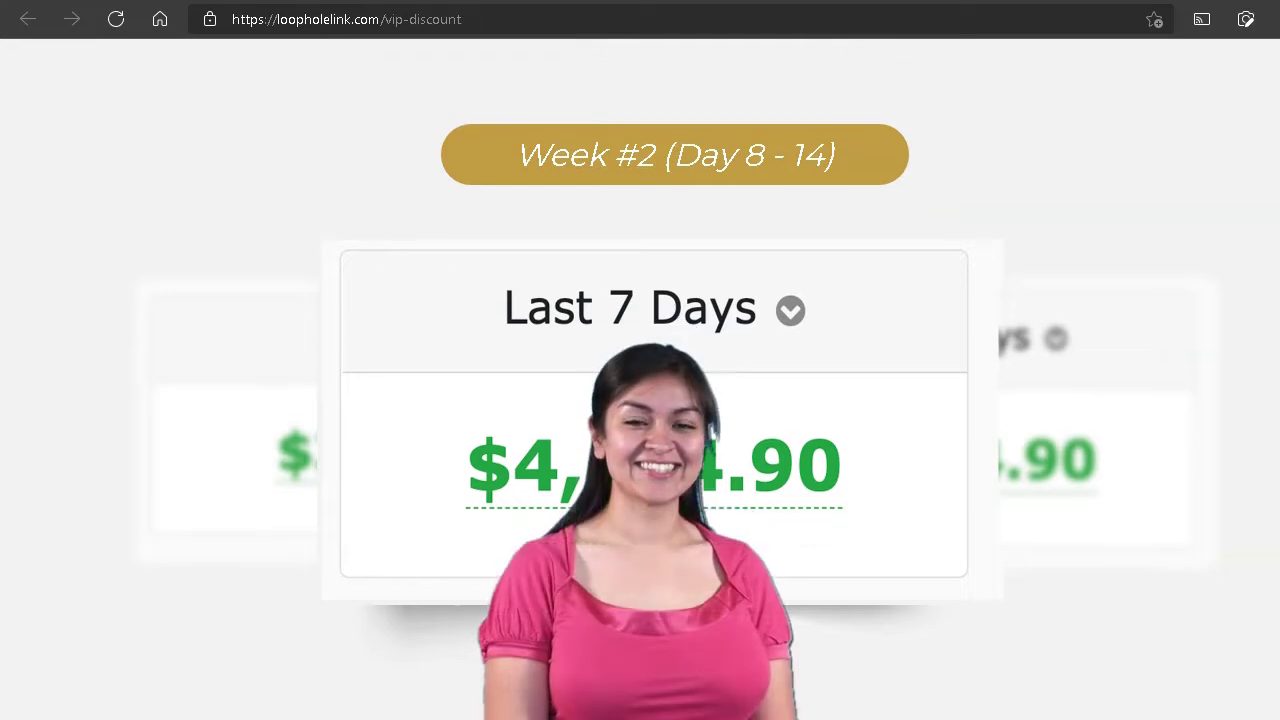
scroll(640, 376, down, 4)
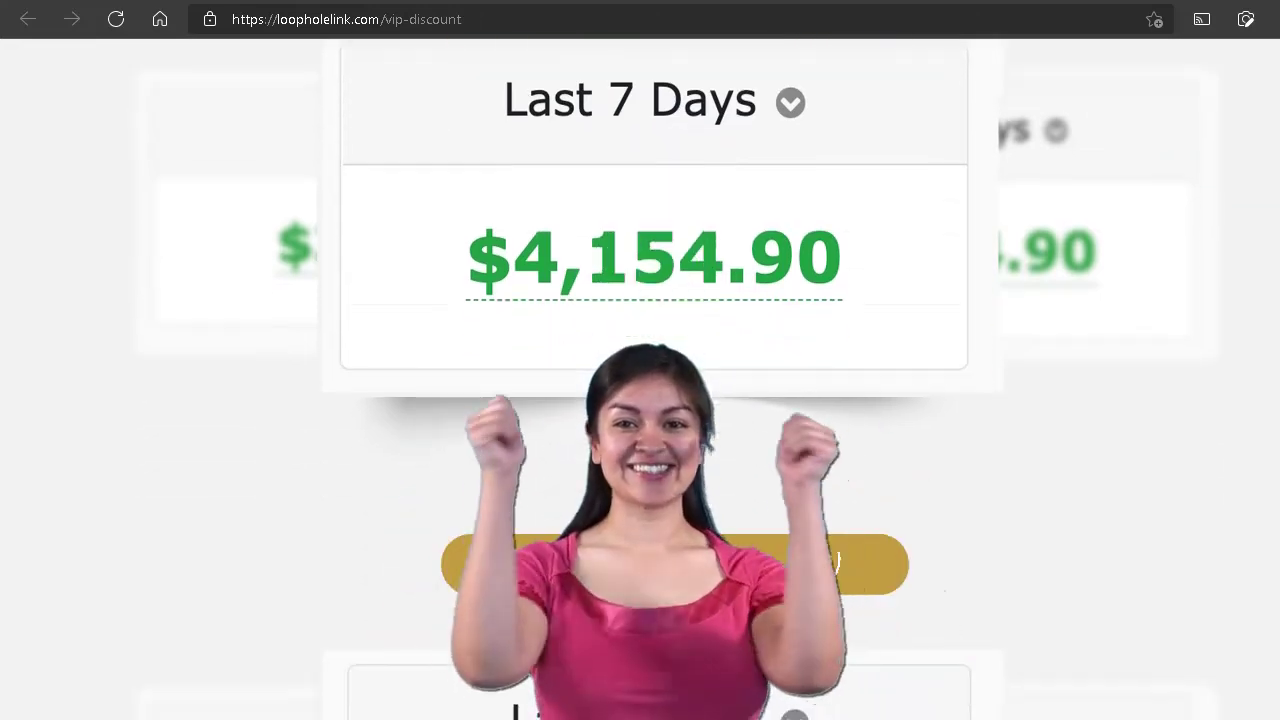
scroll(640, 376, down, 12)
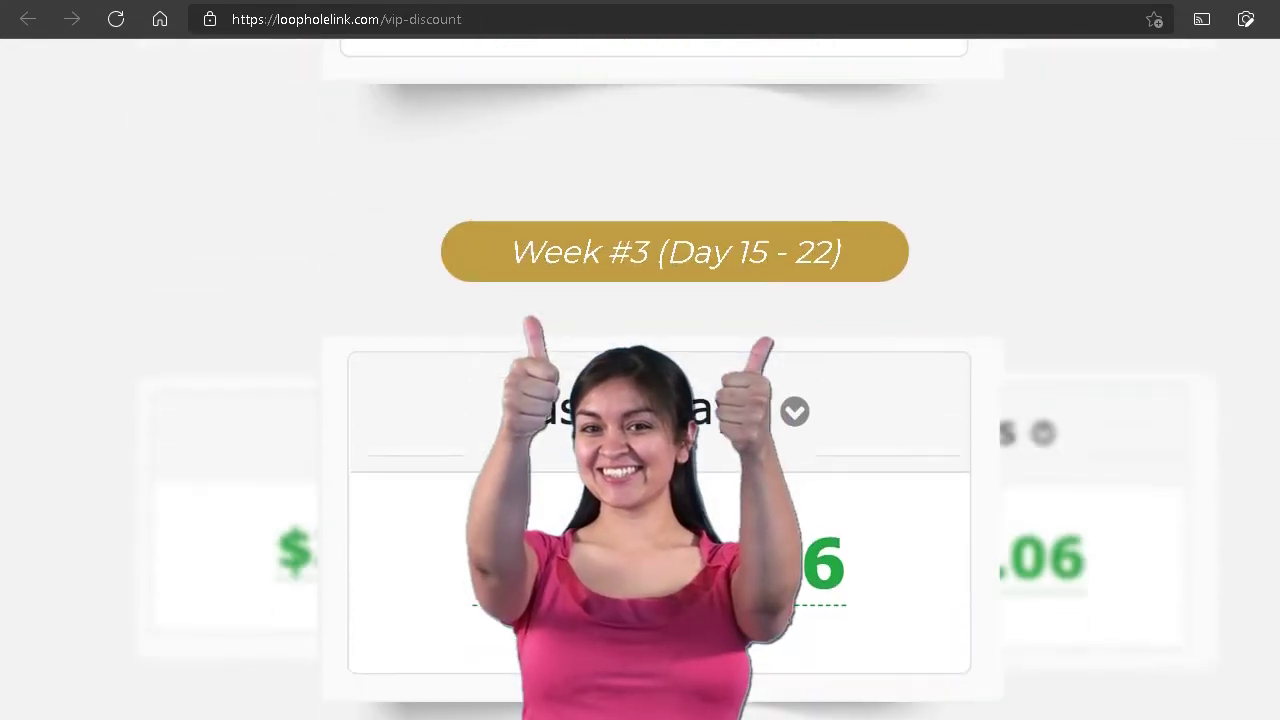
scroll(640, 376, down, 4)
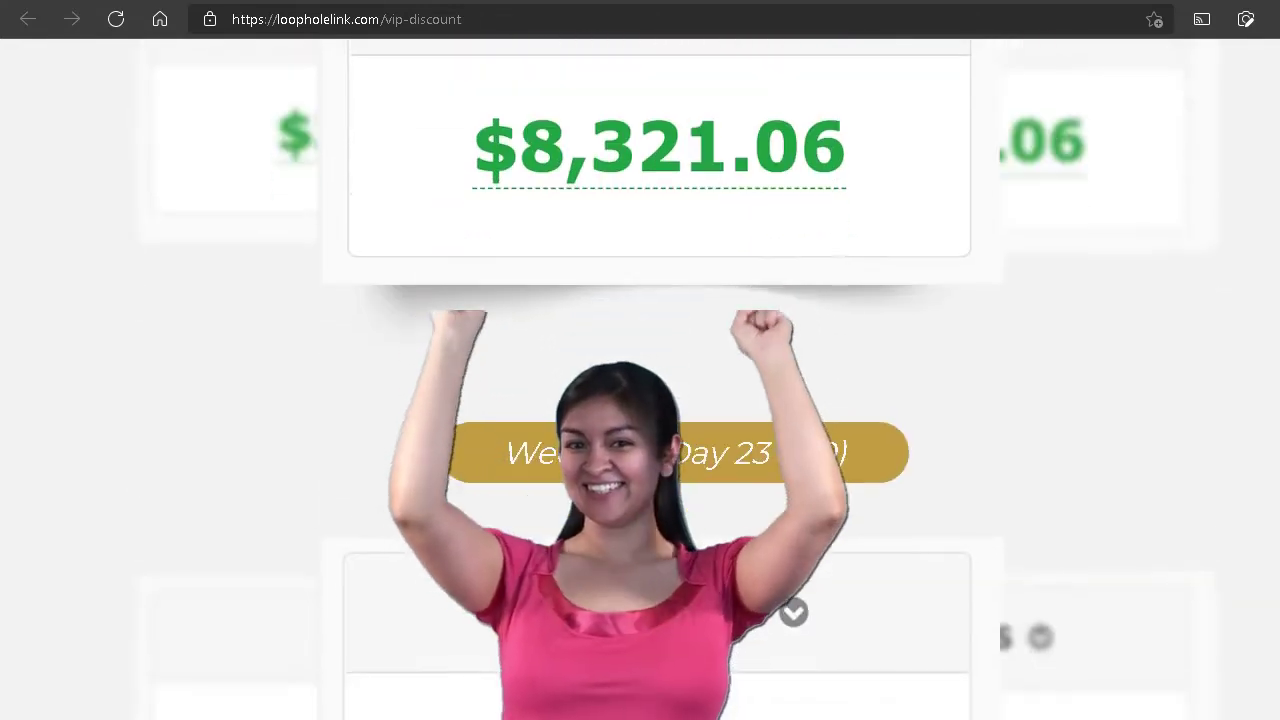
scroll(640, 376, down, 1)
scroll(640, 376, down, 9)
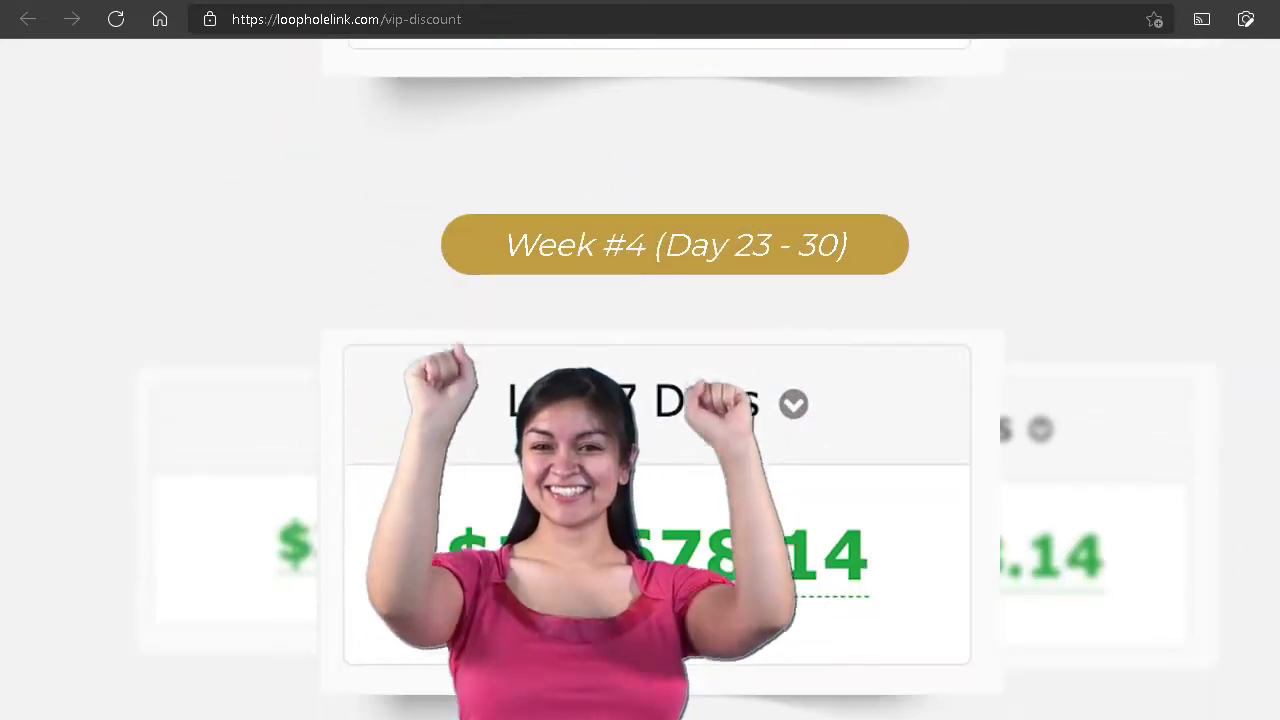
scroll(640, 376, down, 5)
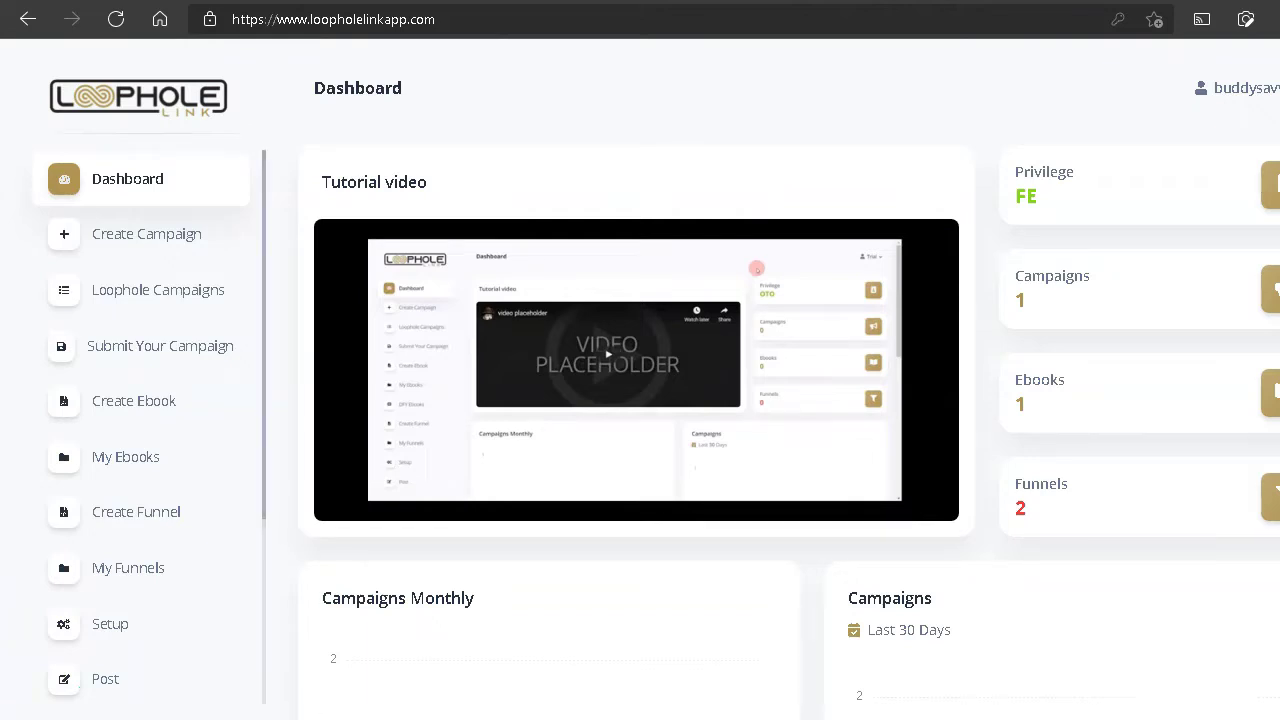
- Look over the sidebar entries and open My Ebooks, showing 'How To Be A Digital Nomad'
scroll(150, 430, down, 2)
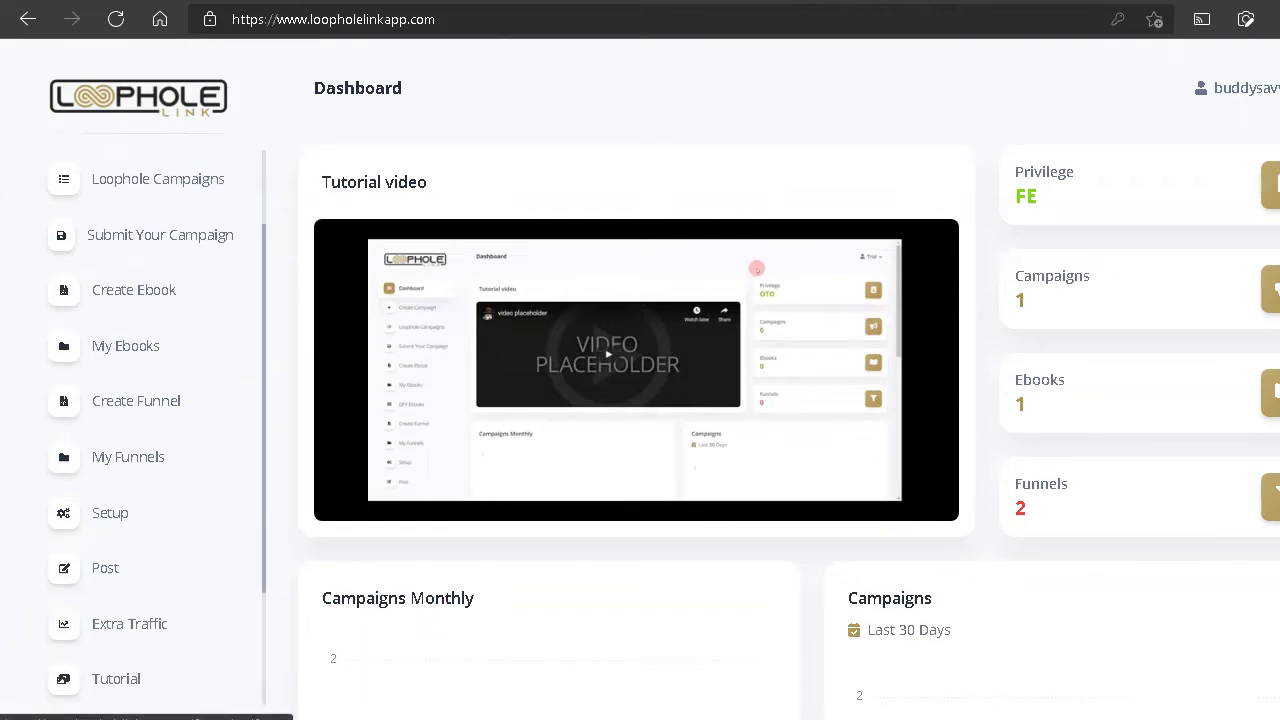
scroll(150, 430, down, 4)
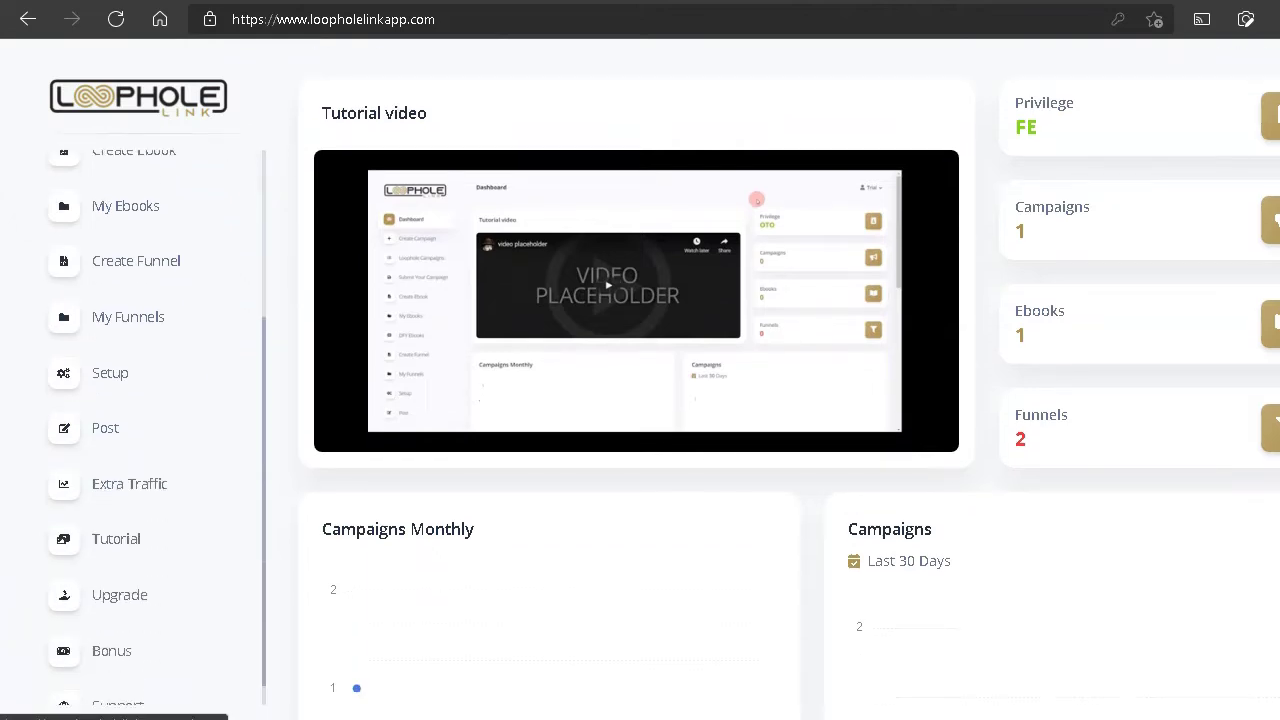
scroll(150, 430, down, 3)
scroll(150, 430, up, 6)
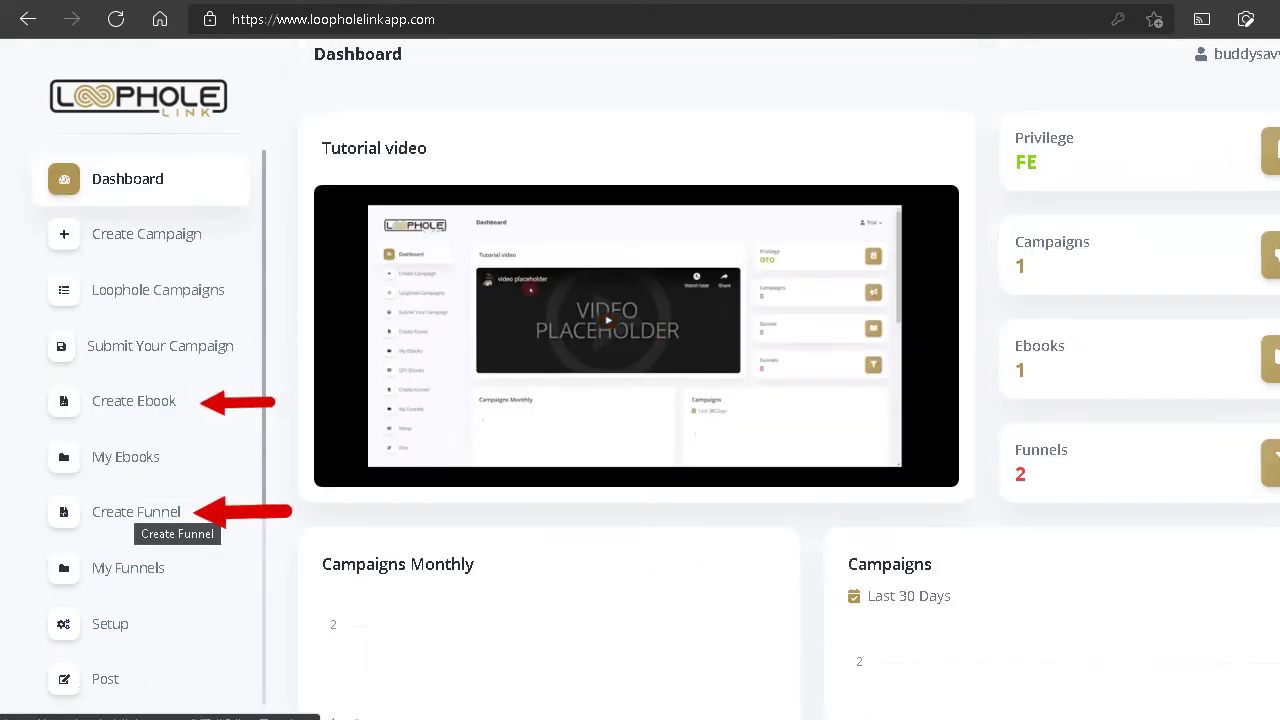
click(196, 512)
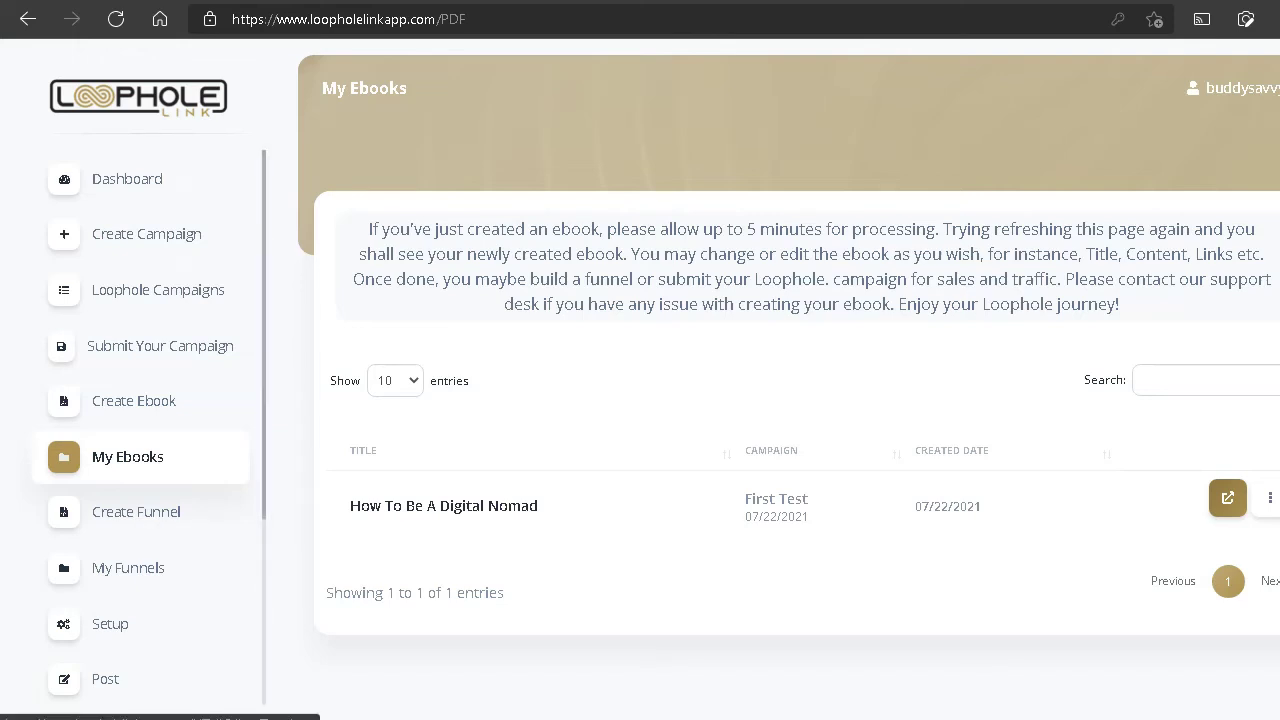
- Preview the squeeze-page funnel templates, then return to the Dashboard with its Welcome Video
click(62, 557)
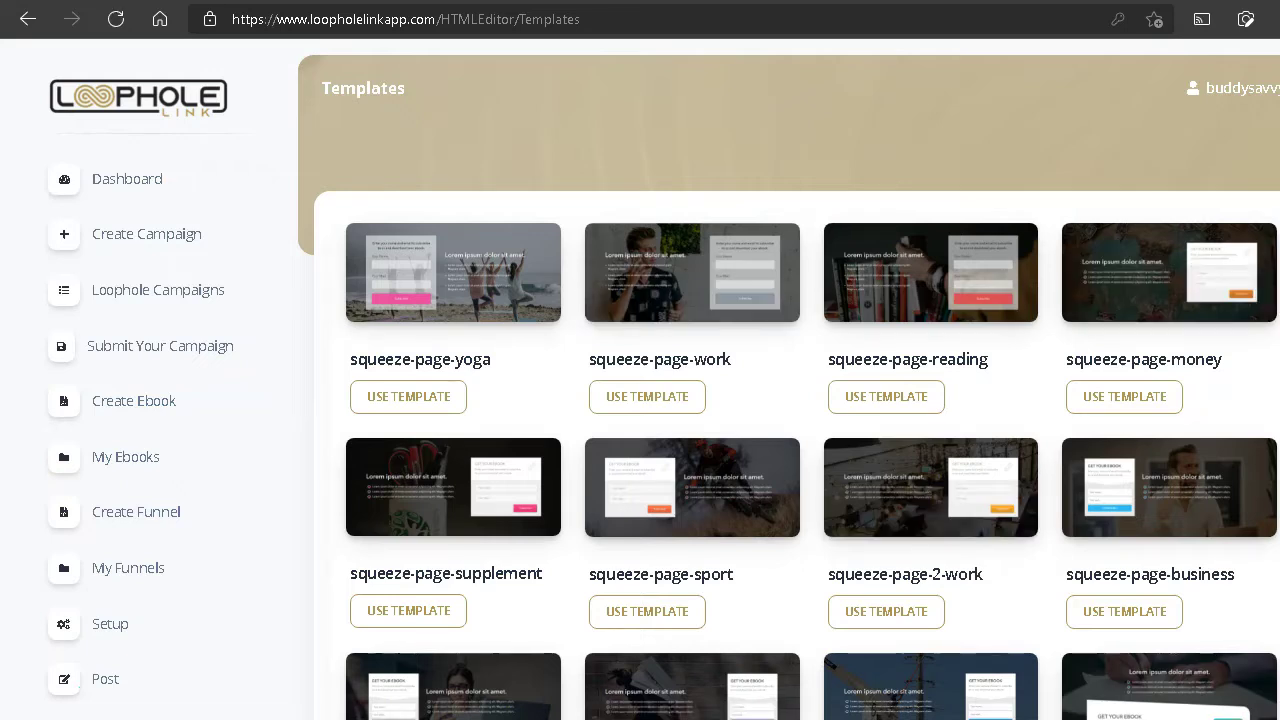
click(127, 179)
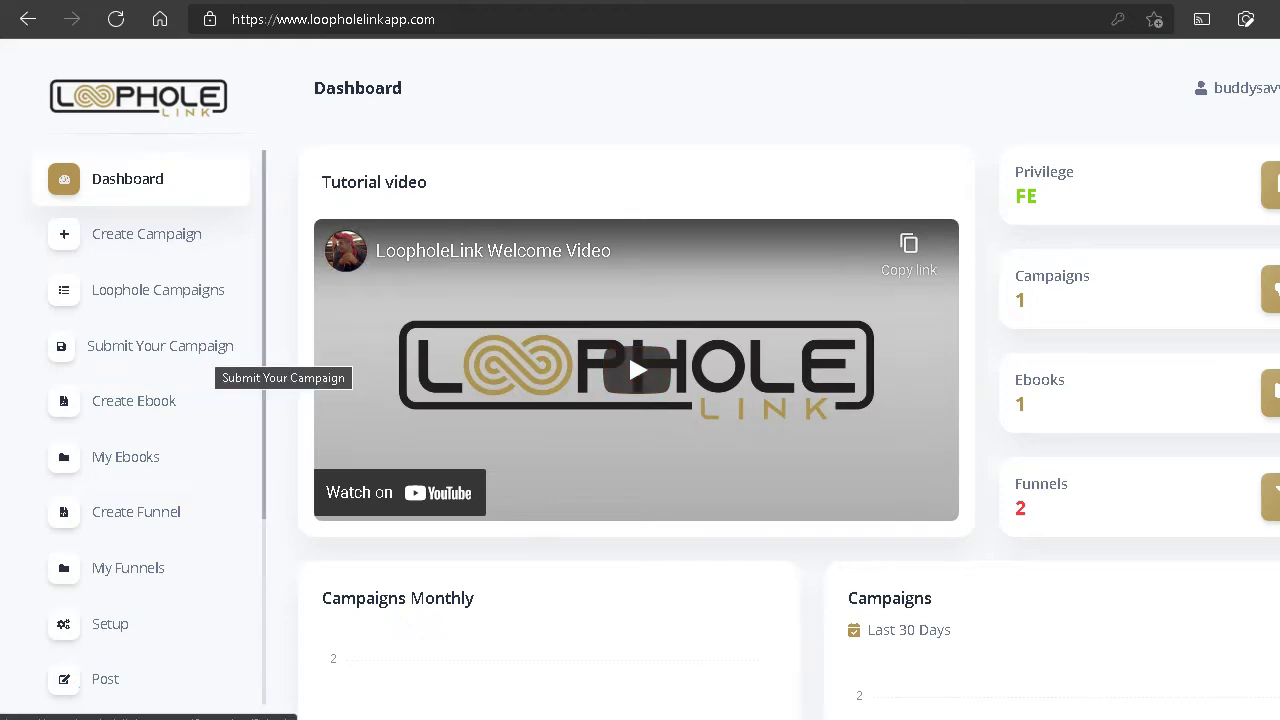
- Browse the tutorial videos, then bring up the blank Create Campaign form
scroll(150, 360, down, 3)
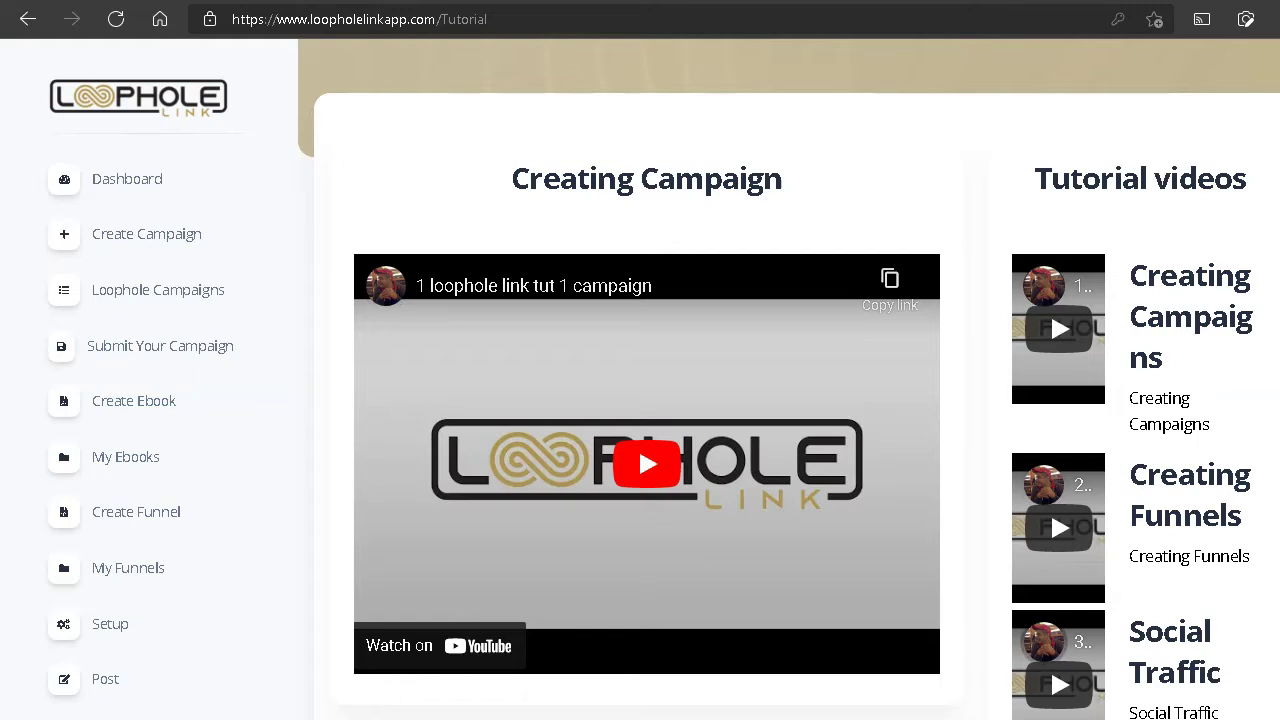
scroll(62, 557, down, 3)
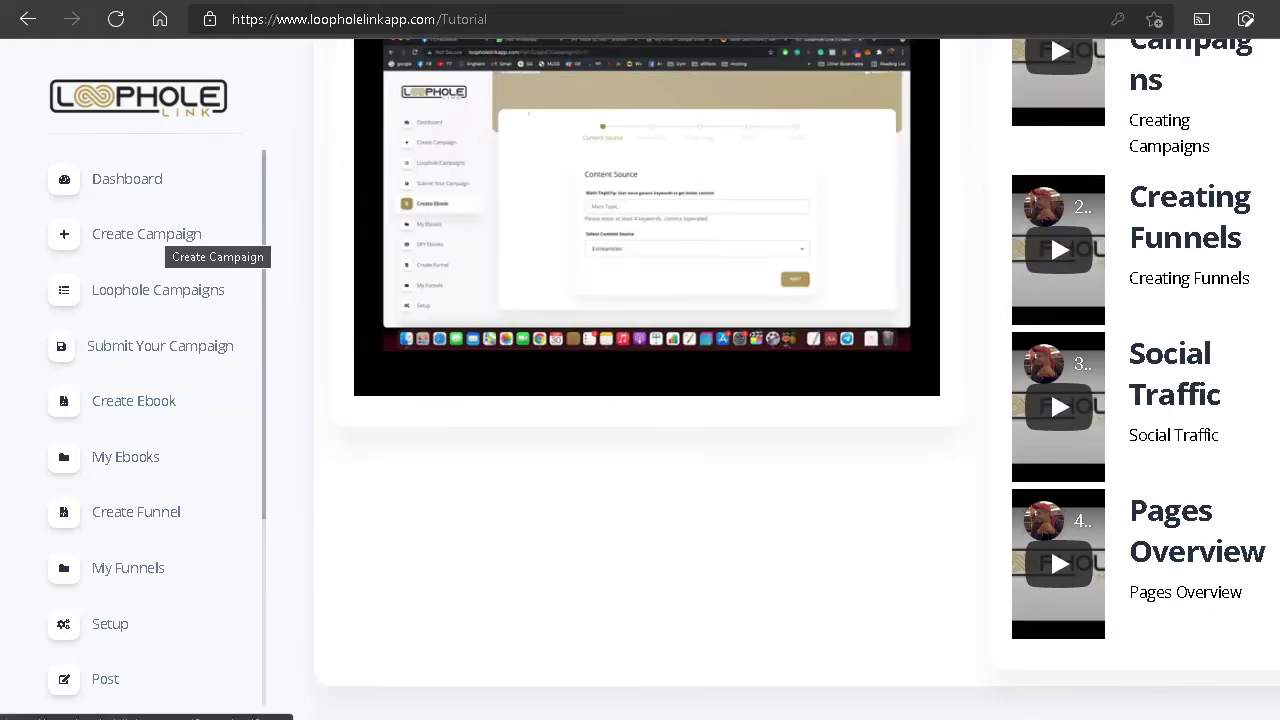
click(150, 236)
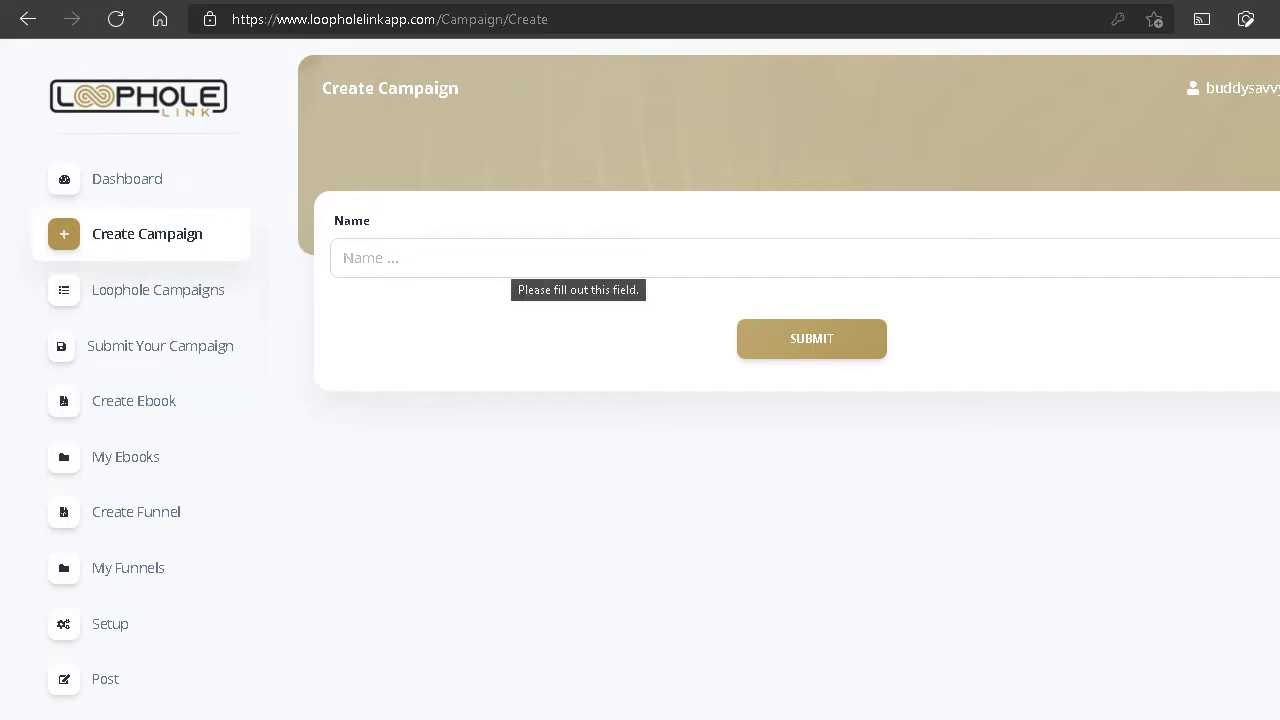
- Submit a campaign named 'New Campaign' and start its ebook via Create Ebook First
click(515, 258)
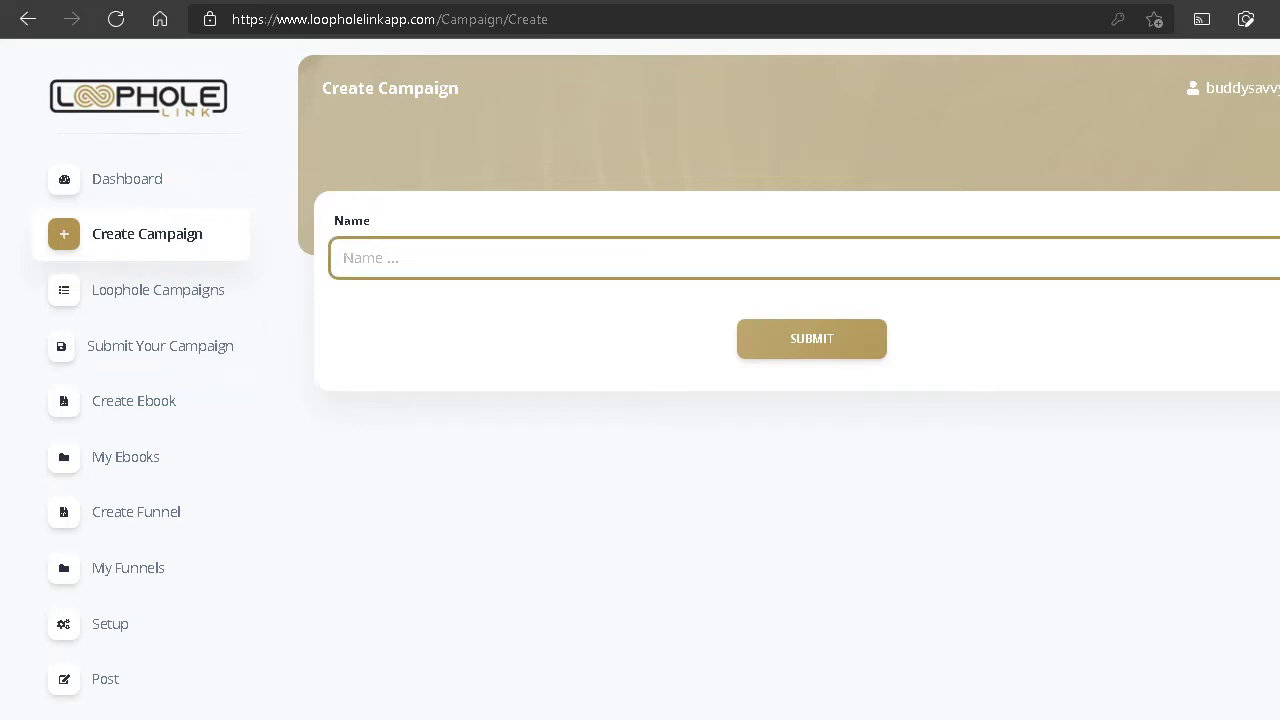
text(New)
text( Campagn)
key(BackSpace)
key(BackSpace)
text(ig)
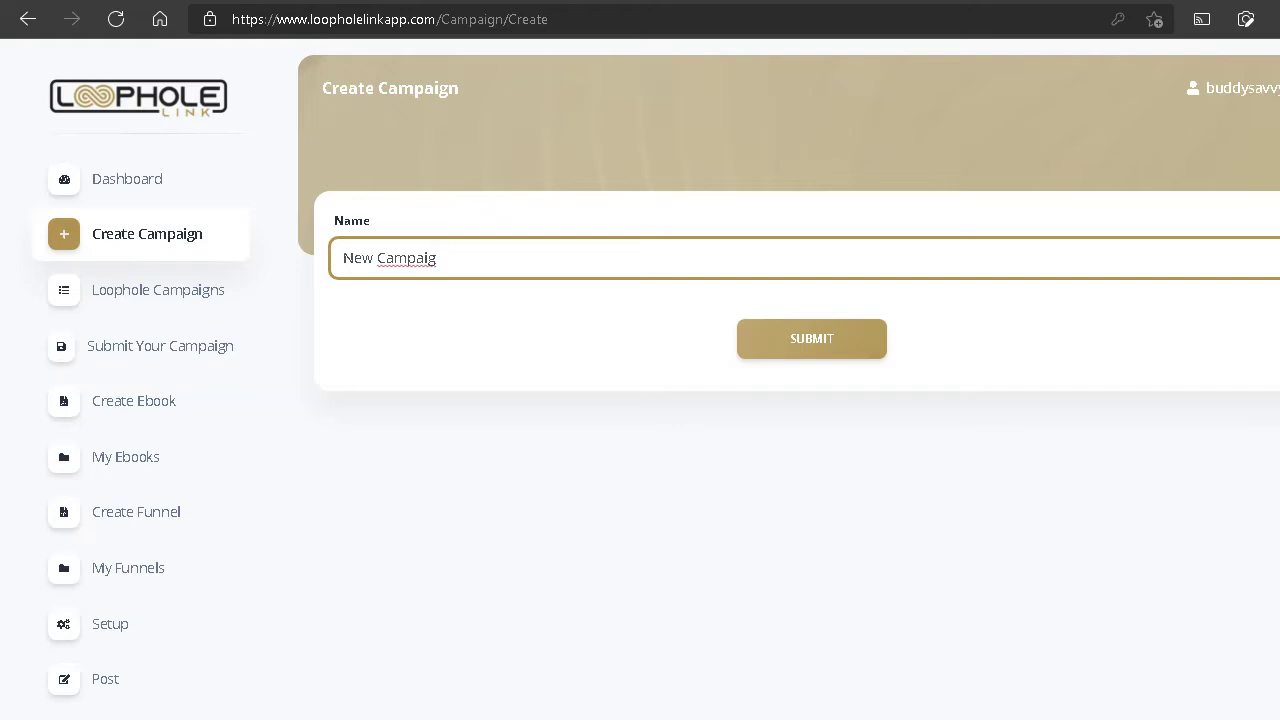
text(n)
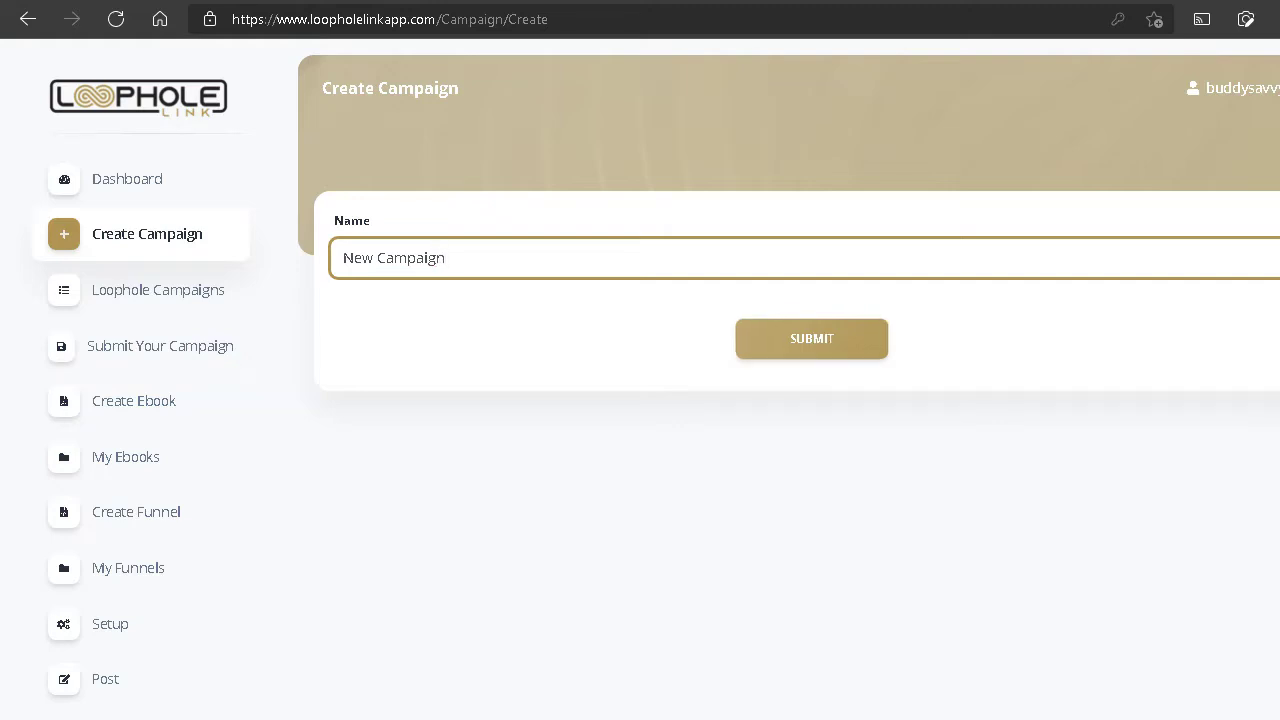
click(811, 338)
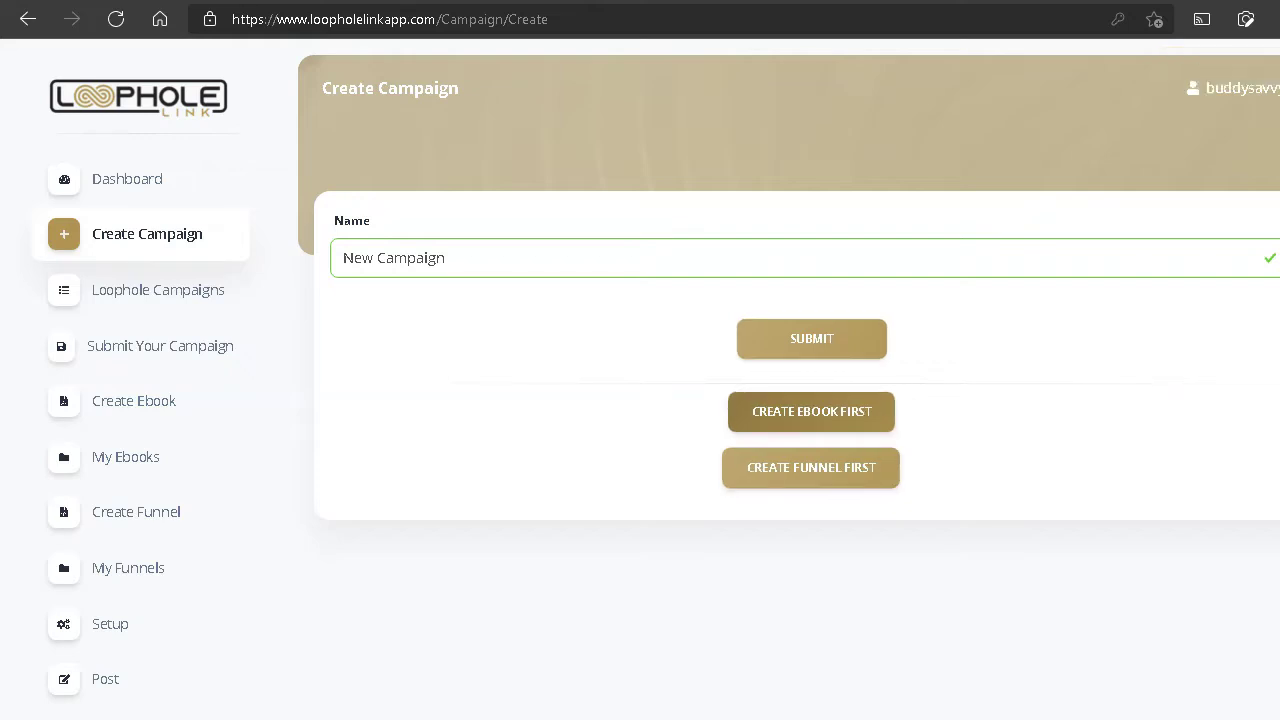
click(811, 411)
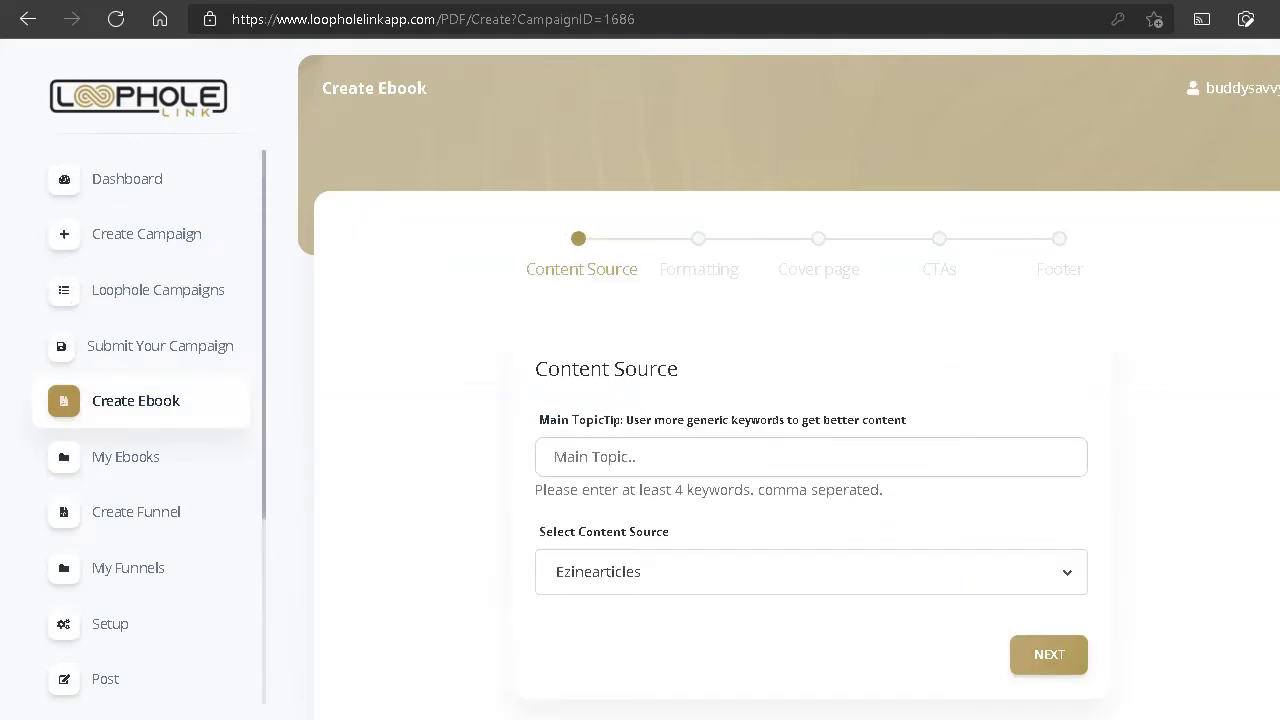
- Enter main-topic keywords affiliate marketing, make money online, digital nomad, work from home; check content sources
scroll(789, 400, down, 1)
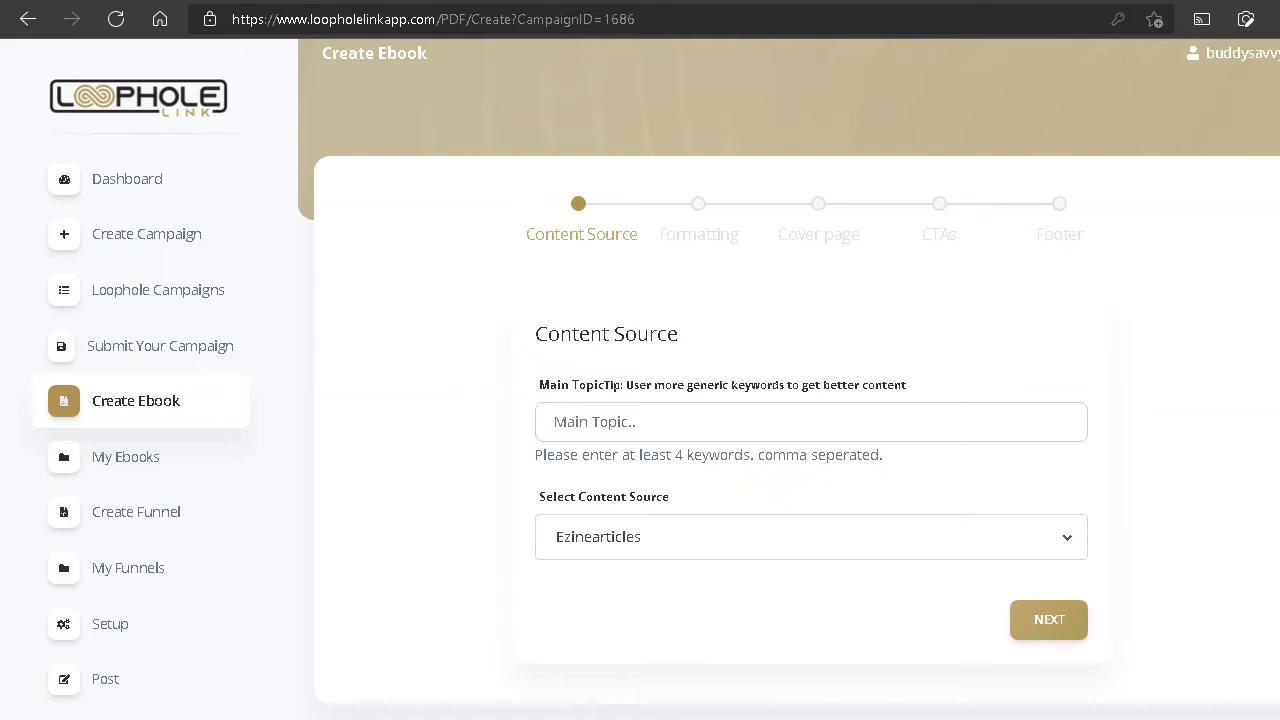
text(affiliate marketing)
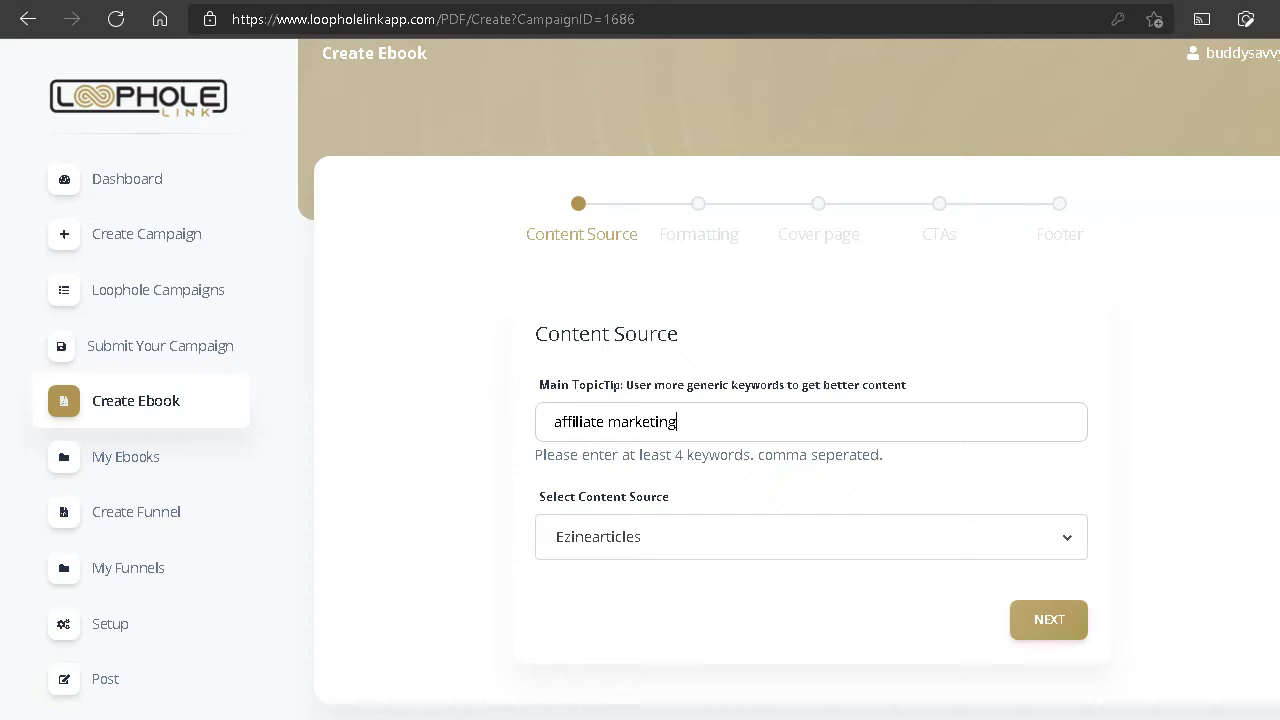
text(,)
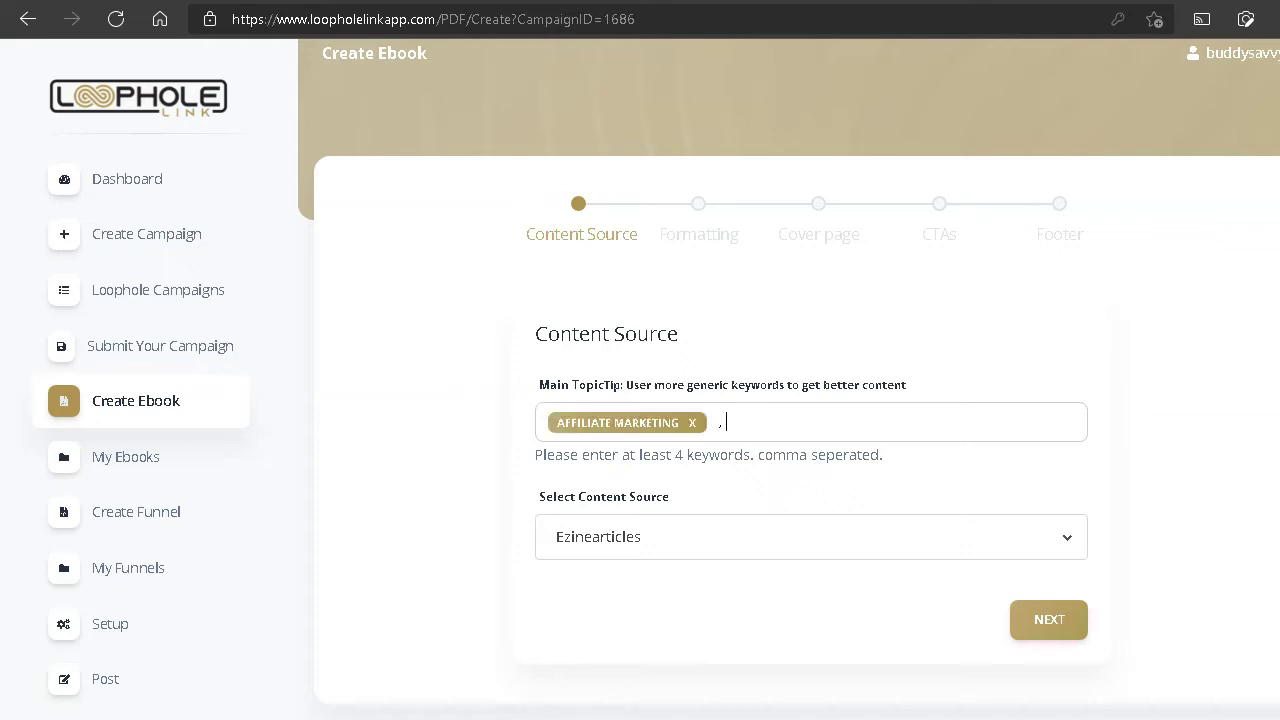
key(BackSpace)
text(make mone)
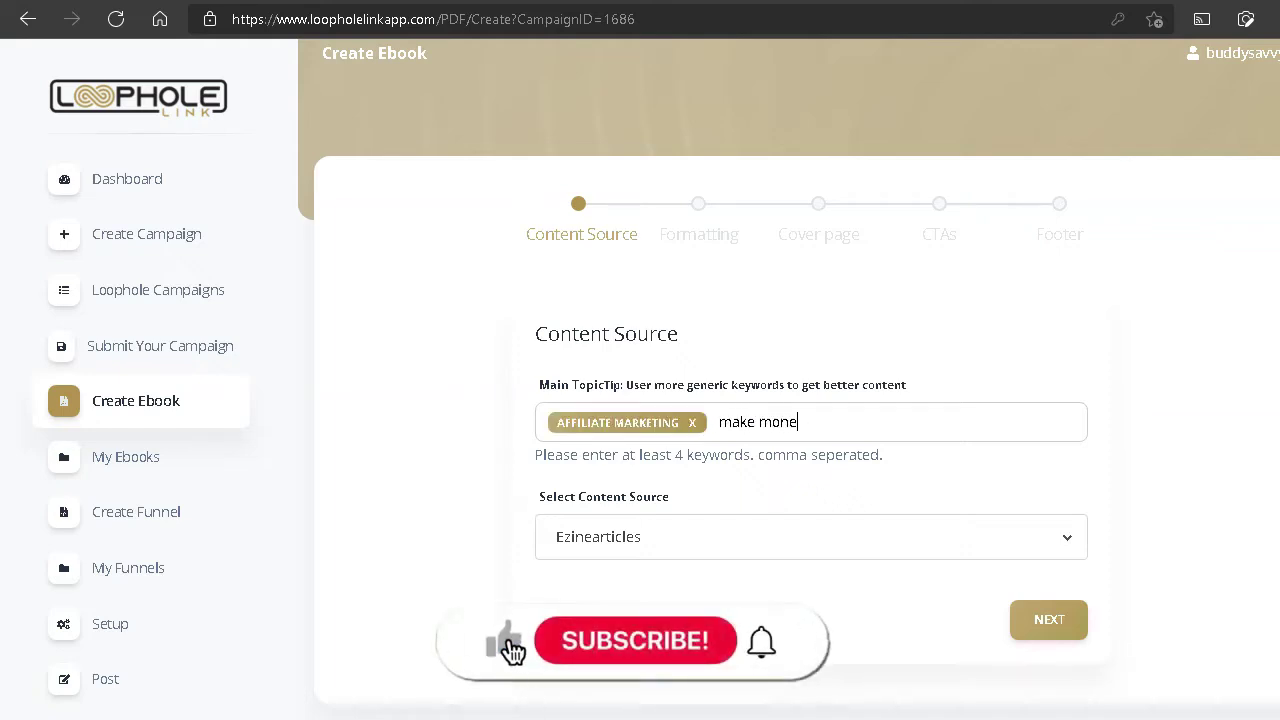
text(y online)
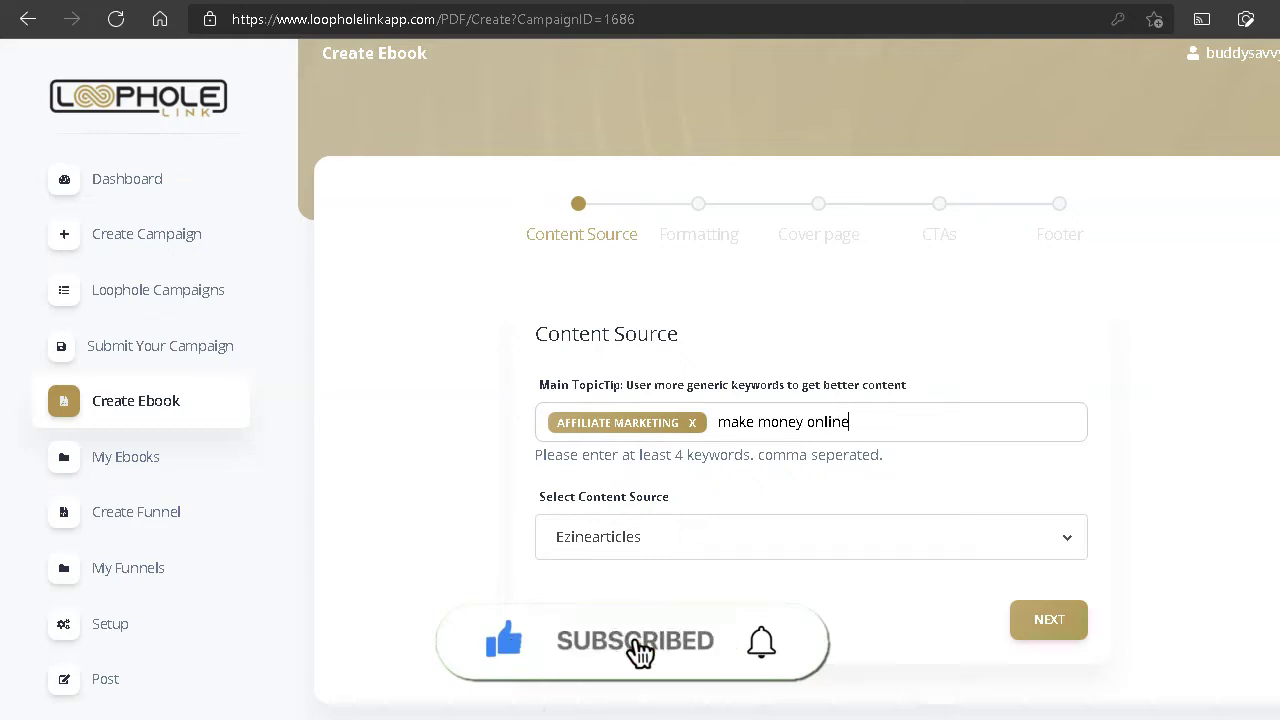
text(,)
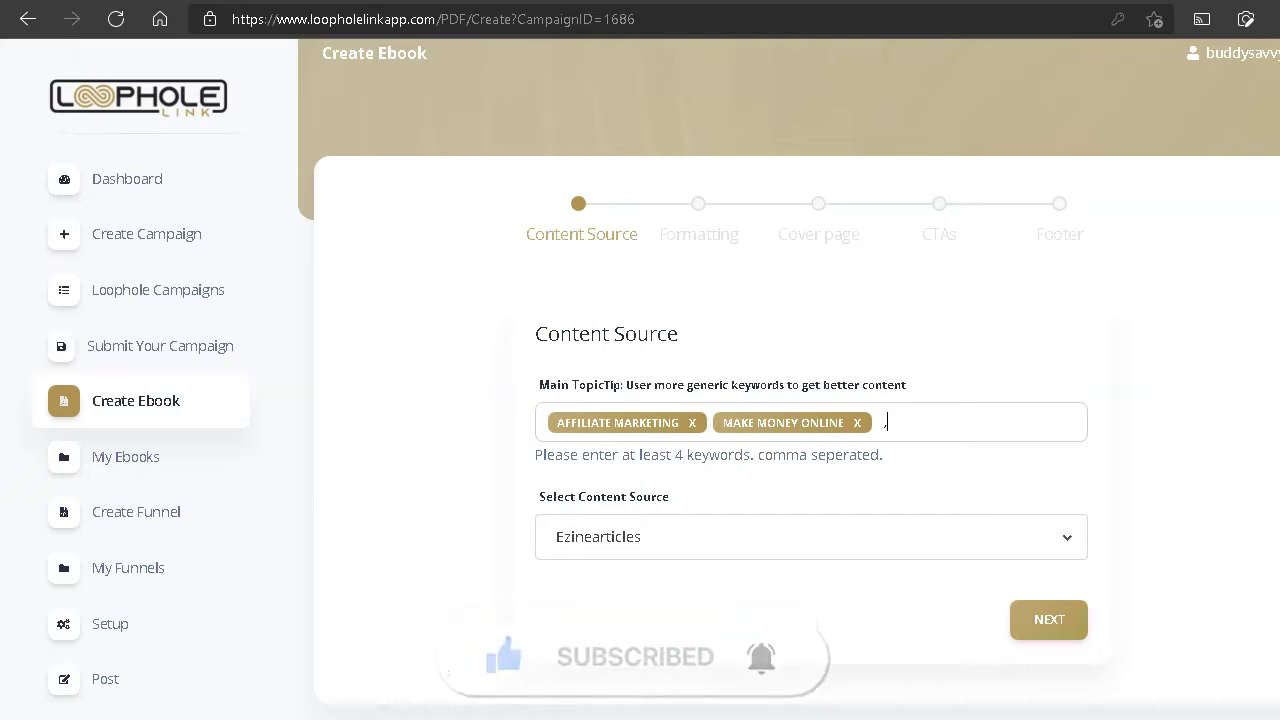
key(BackSpace)
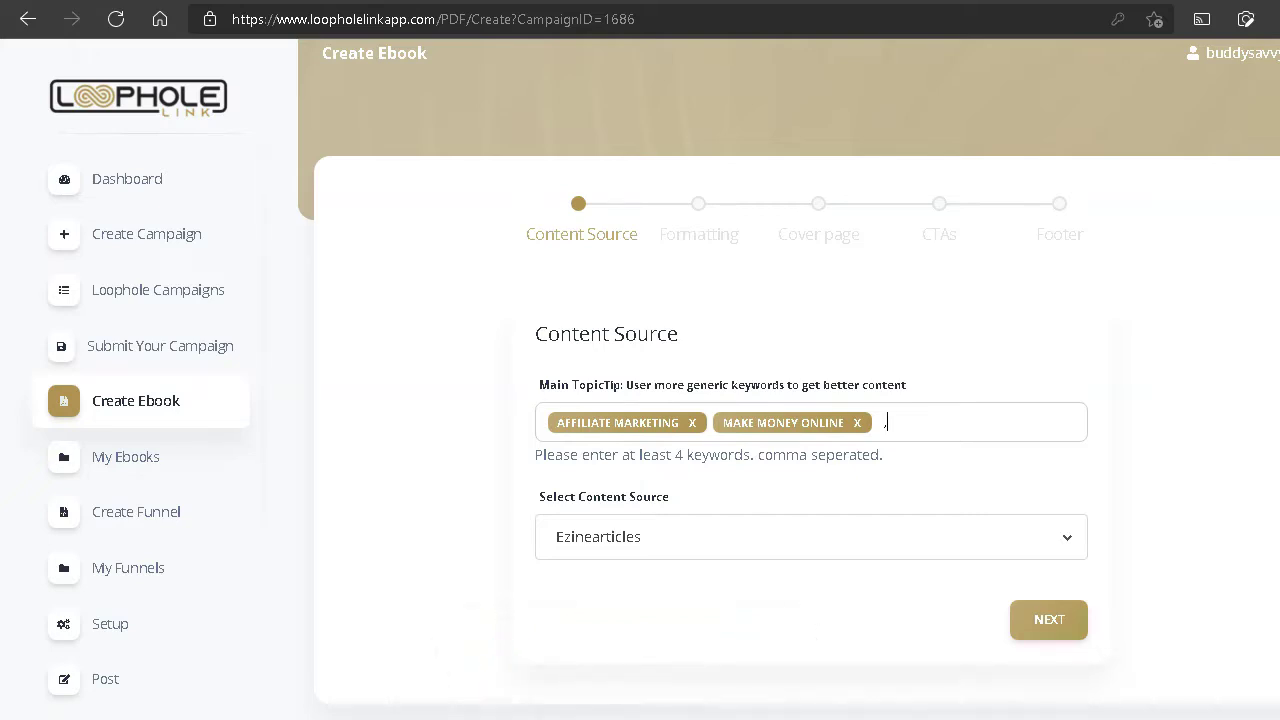
text(digita)
text(l nomad)
text(,)
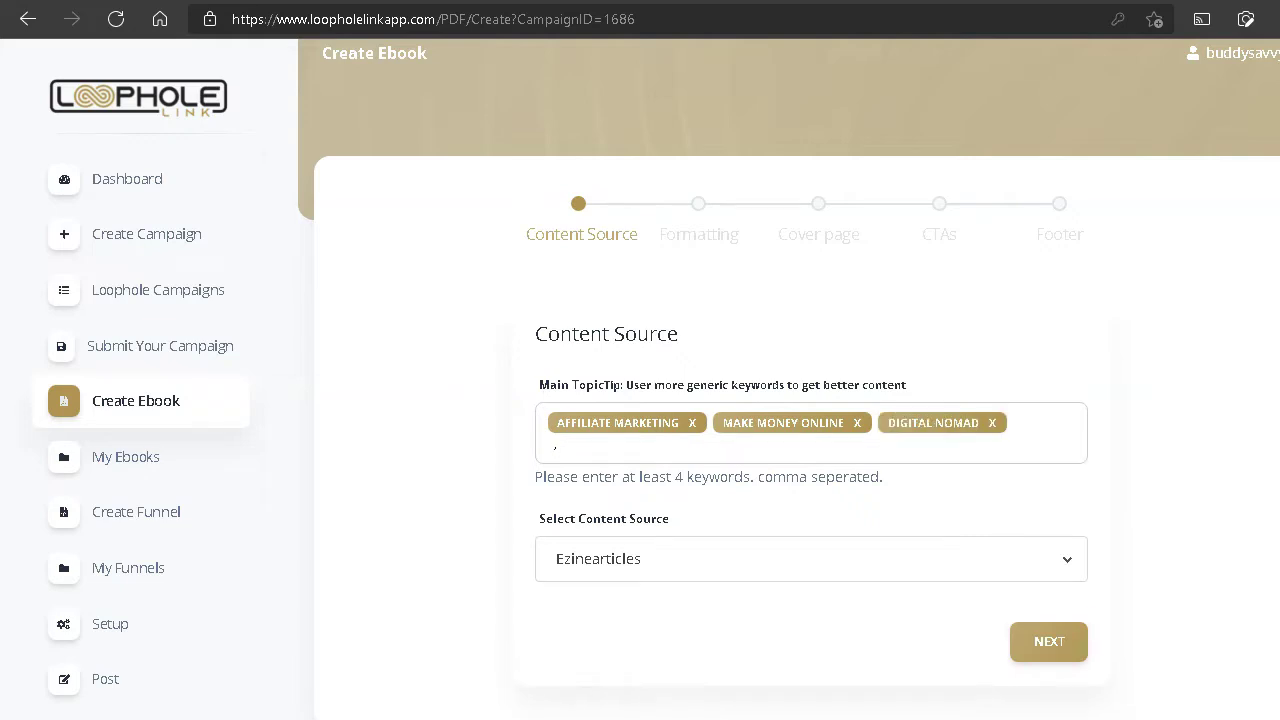
text(work)
text( from home)
text(,)
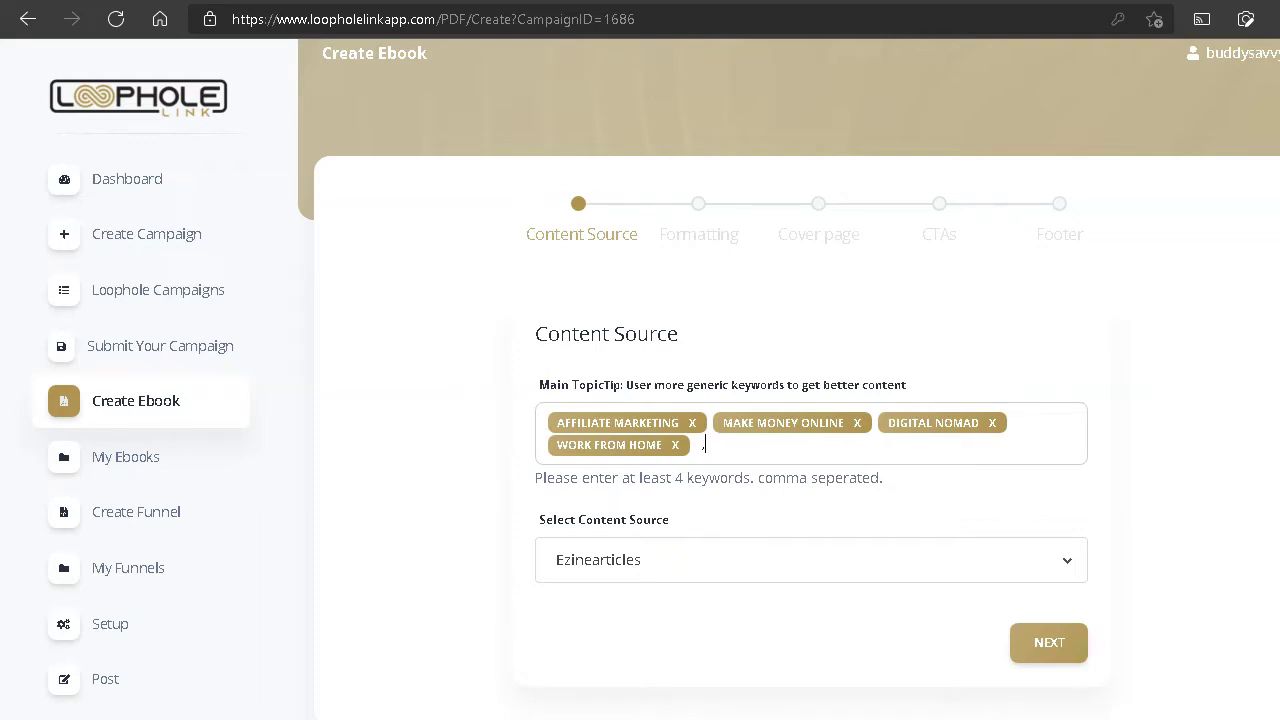
click(810, 560)
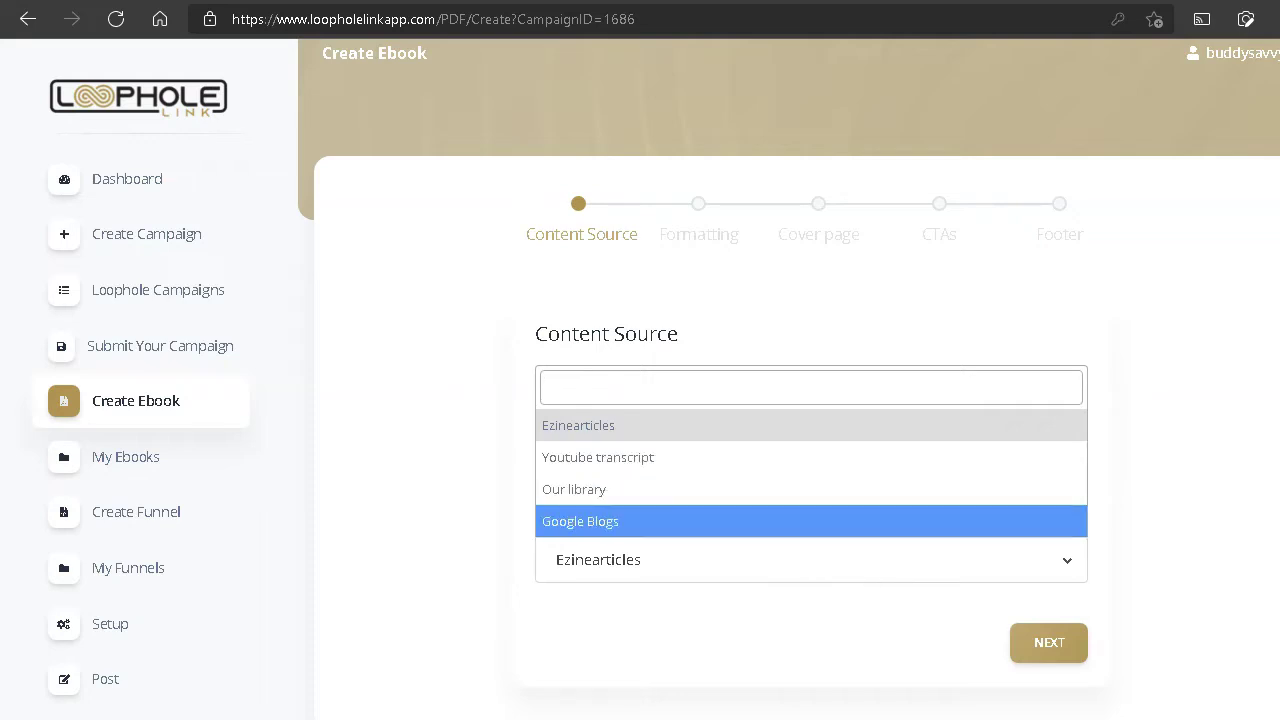
- Continue the ebook wizard past Content Source with NEXT
click(1049, 642)
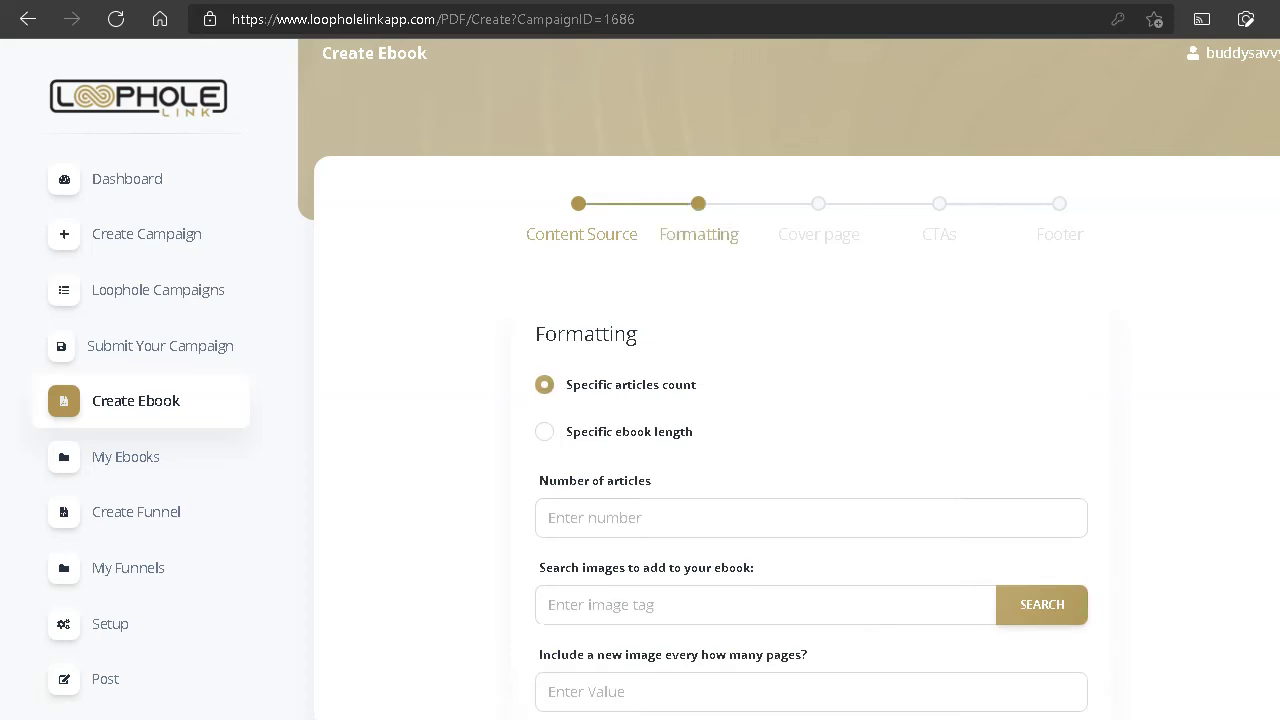